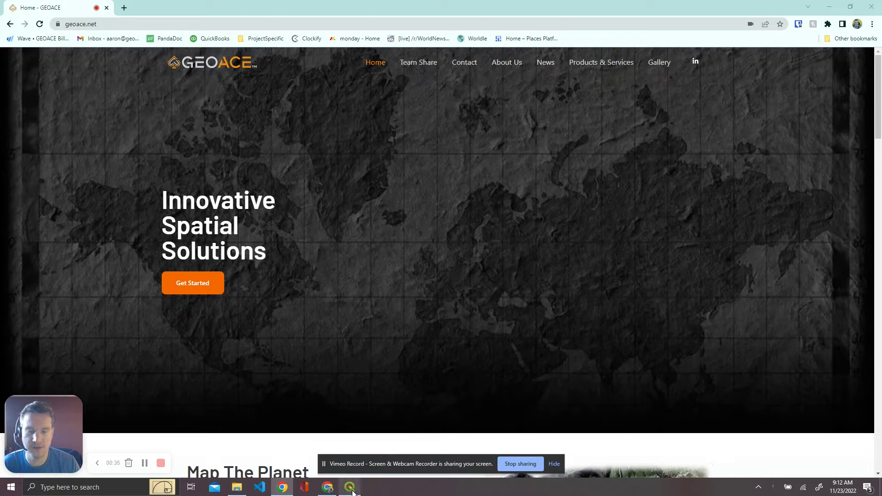
# Step: Leave Chrome and bring the QGIS start screen with its recent projects list to the front
pyautogui.click(349, 487)
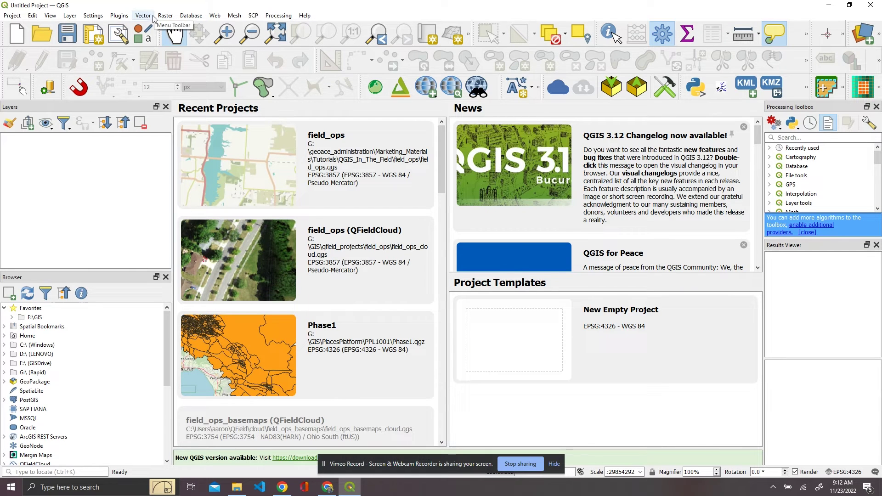
# Step: Add an OpenStreetMap base layer through the Web OpenLayers plugin
pyautogui.click(216, 15)
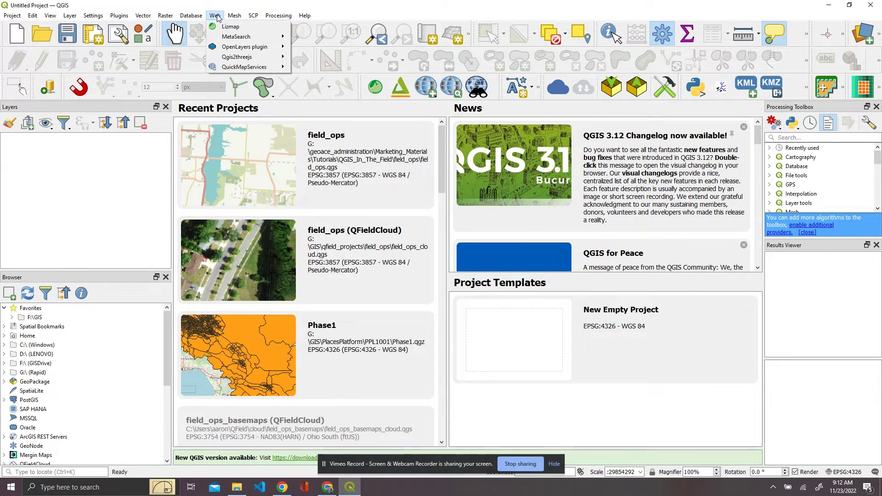
pyautogui.moveTo(256, 50)
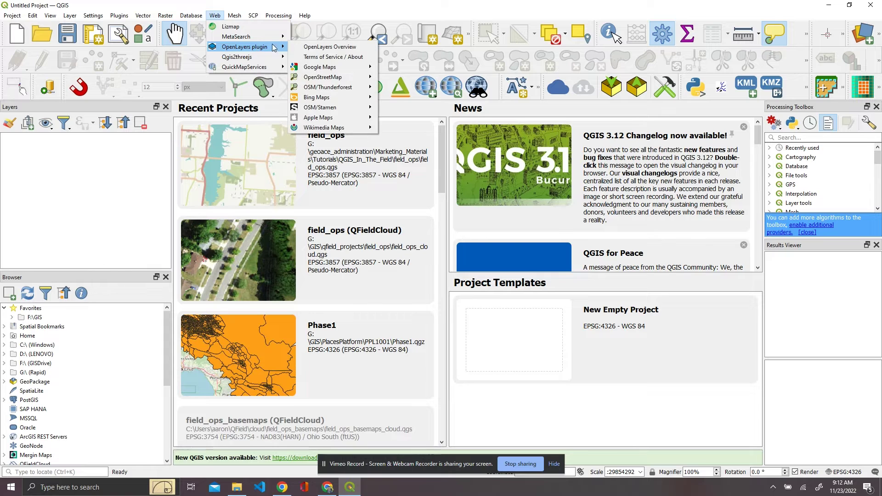
pyautogui.moveTo(332, 79)
pyautogui.click(433, 79)
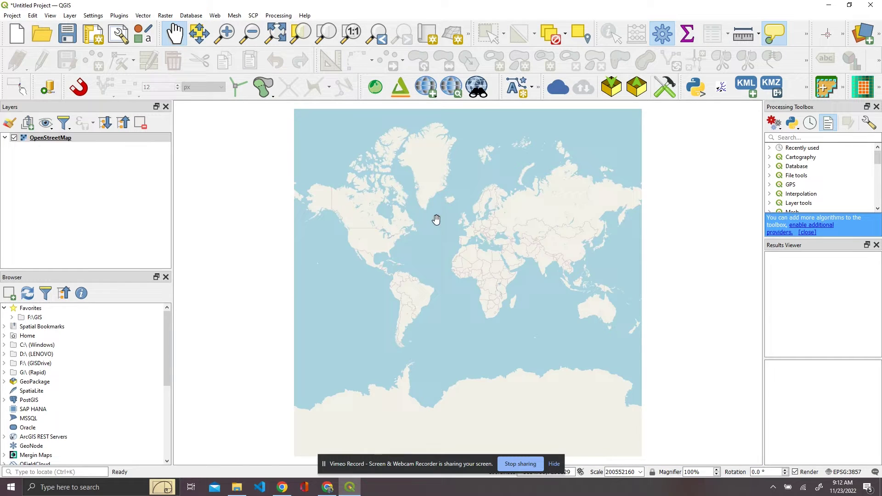
# Step: Zoom and pan the map to center it on the Columbus, Ohio area
pyautogui.scroll(2, 435, 219)
pyautogui.scroll(6, 322, 260)
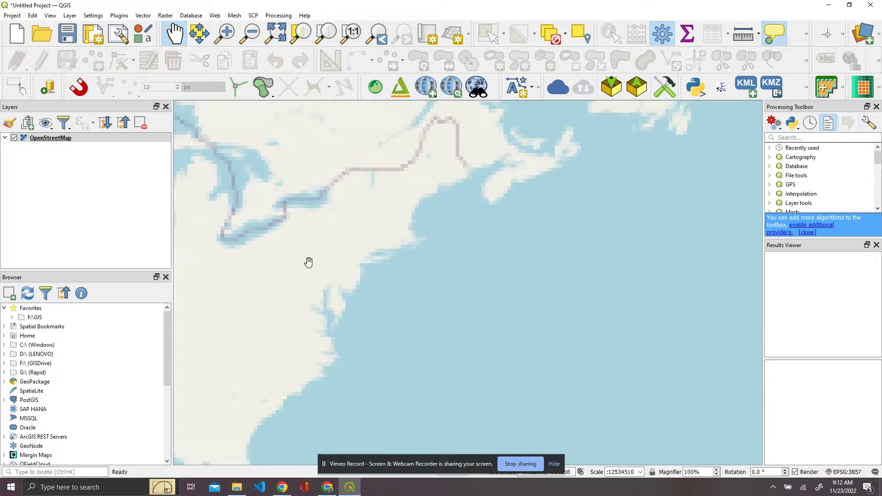
pyautogui.moveTo(228, 262); pyautogui.dragTo(365, 255)
pyautogui.scroll(3, 365, 254)
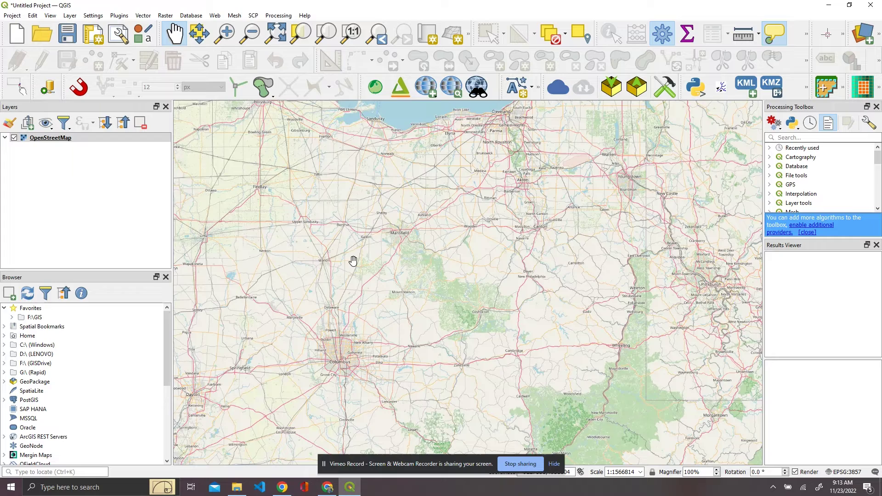
pyautogui.scroll(1, 352, 271)
pyautogui.moveTo(361, 365); pyautogui.dragTo(489, 241)
pyautogui.scroll(1, 379, 314)
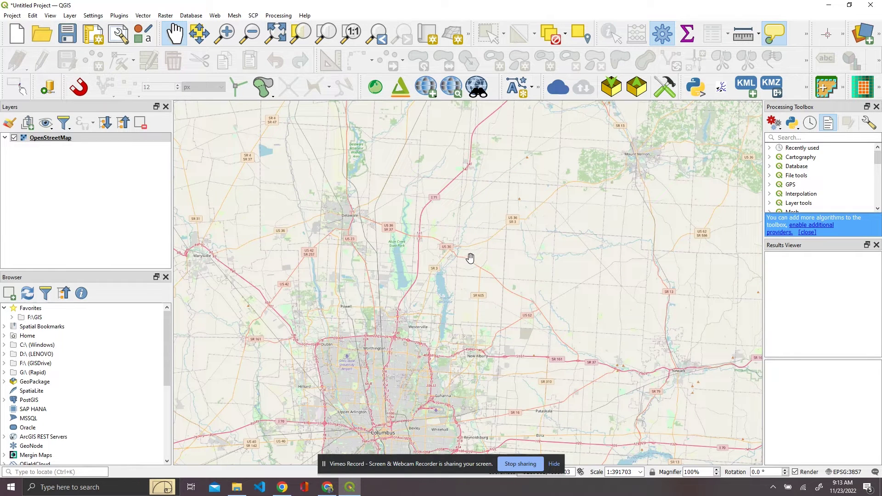
pyautogui.moveTo(478, 232); pyautogui.dragTo(471, 237)
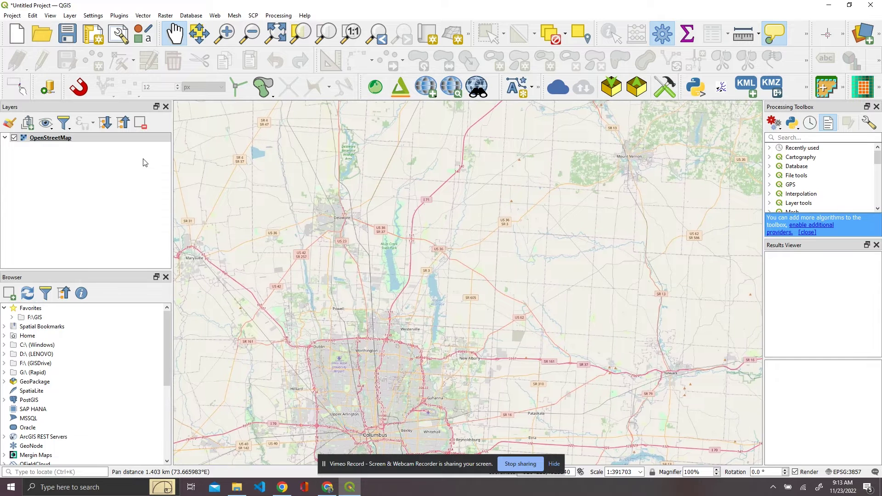
# Step: Save the project as basemaps.qgz in the G:\temp folder
pyautogui.click(67, 35)
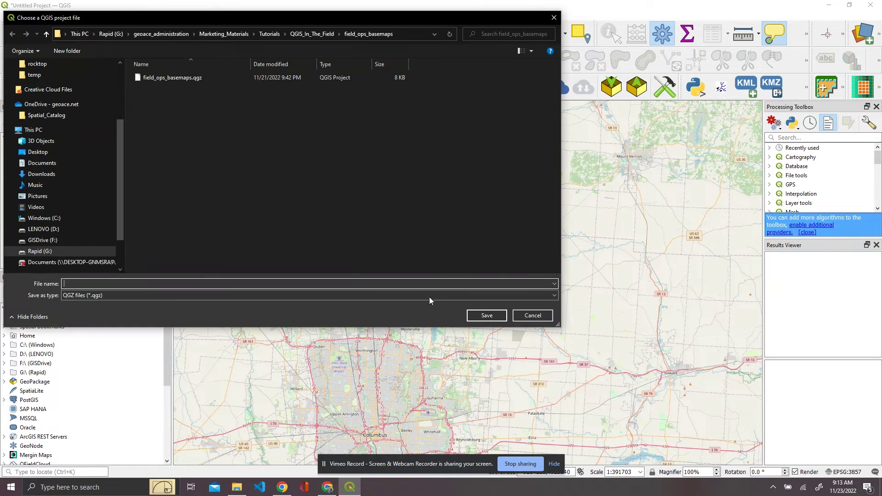
pyautogui.scroll(-2, 82, 147)
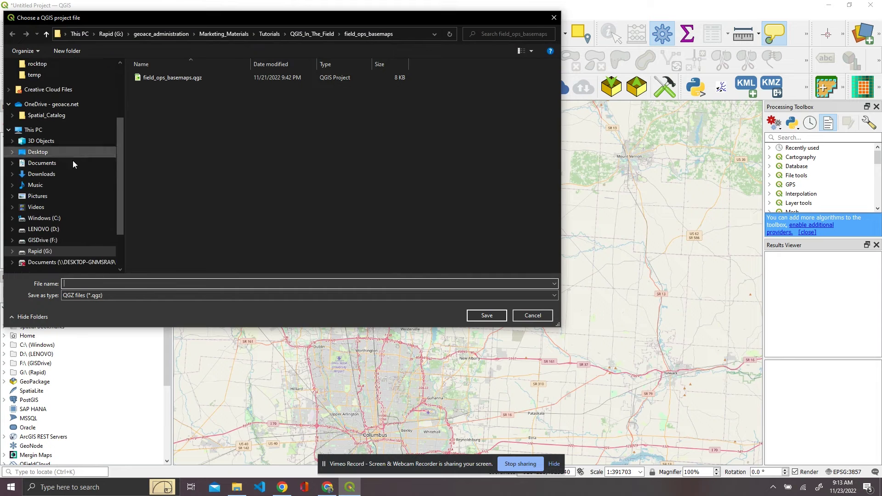
pyautogui.click(34, 251)
pyautogui.click(153, 155)
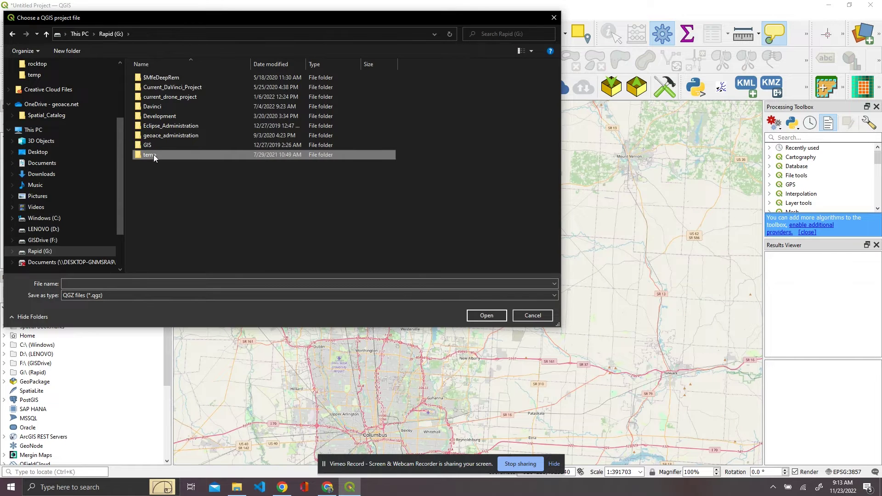
pyautogui.click(483, 317)
pyautogui.click(95, 283)
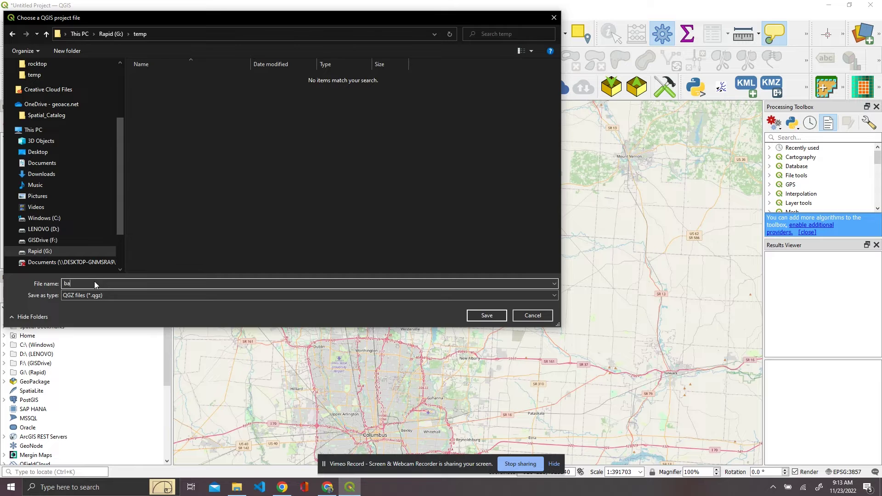
pyautogui.write('basemaps')
pyautogui.press('Return')
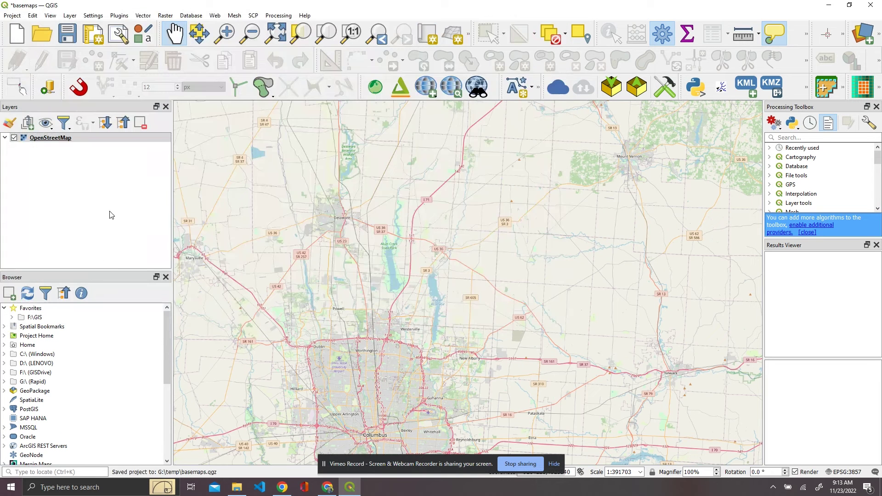
pyautogui.click(67, 33)
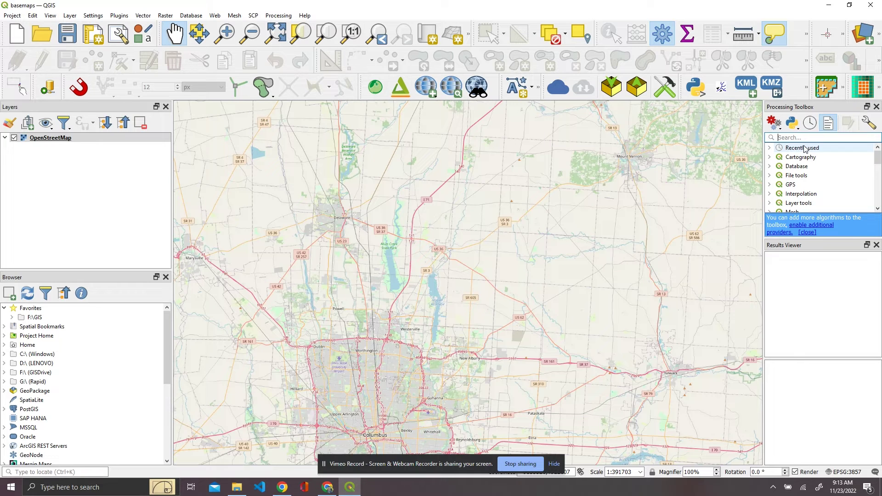
# Step: Search the Processing Toolbox for 'xyz' and launch Generate XYZ tiles (MBTiles)
pyautogui.write('xyz')
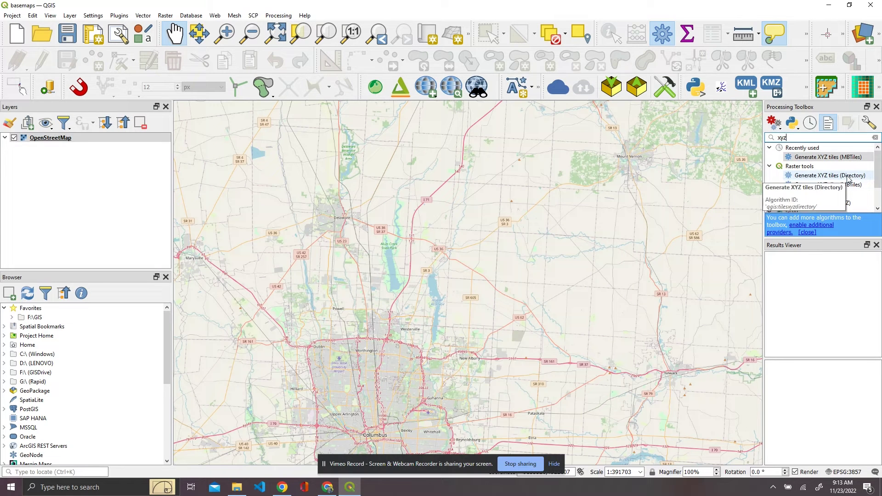
pyautogui.doubleClick(811, 160)
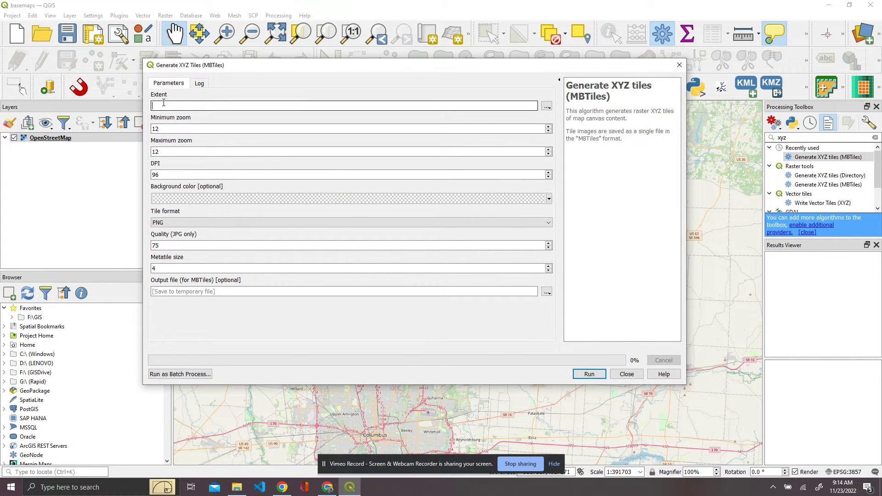
# Step: Draw the tile extent on the map around central Ohio
pyautogui.click(546, 106)
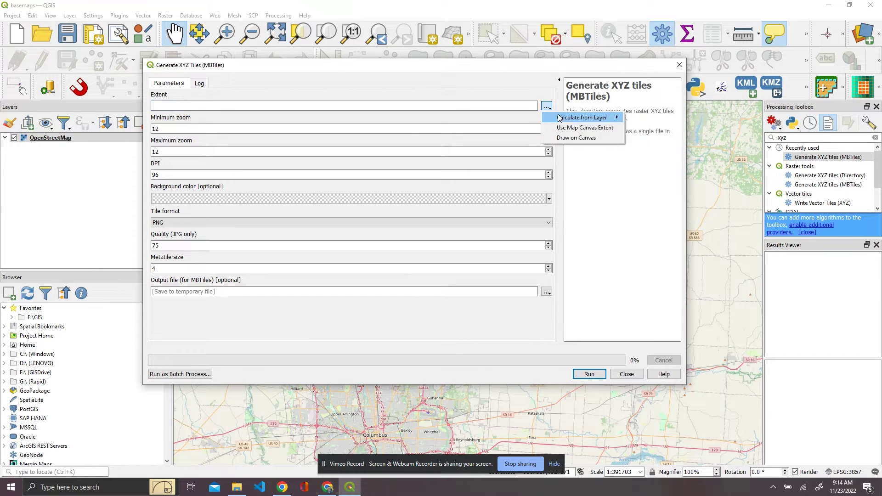
pyautogui.click(577, 138)
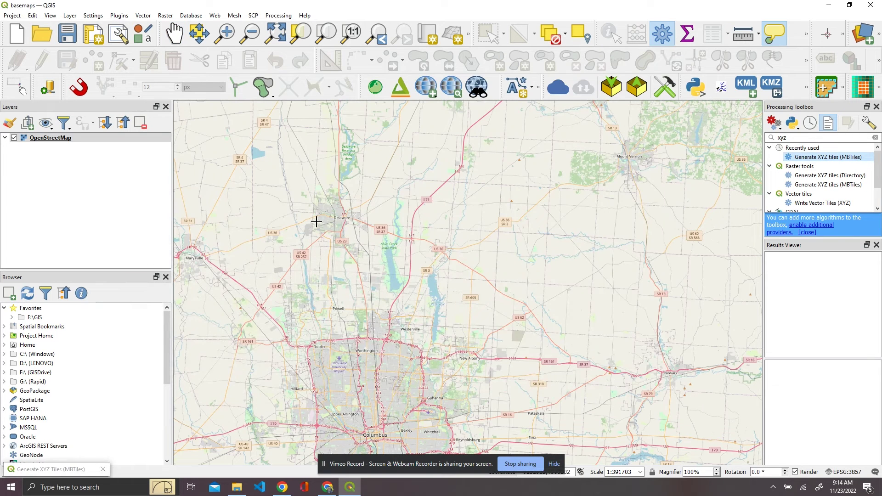
pyautogui.moveTo(311, 160)
pyautogui.mouseDown()
pyautogui.moveTo(335, 202)
pyautogui.moveTo(485, 335)
pyautogui.moveTo(556, 379)
pyautogui.mouseUp()
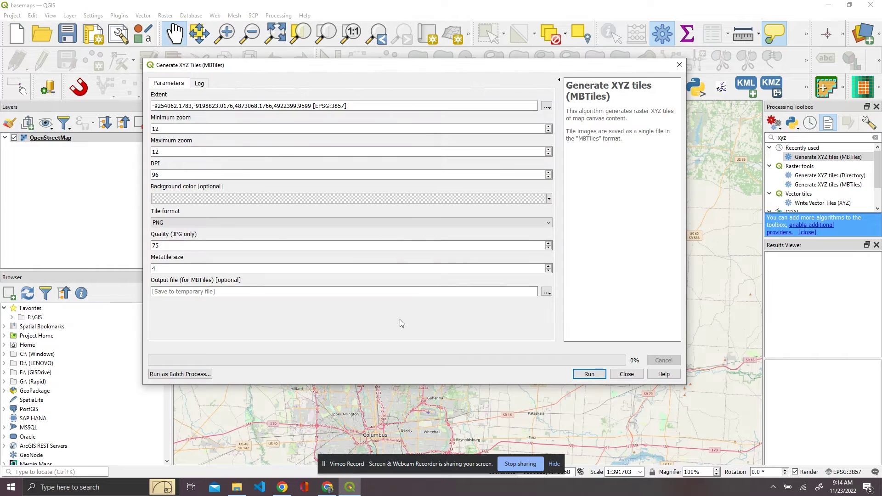
# Step: Set minimum zoom 7, maximum zoom 19 and DPI 150
pyautogui.doubleClick(179, 129)
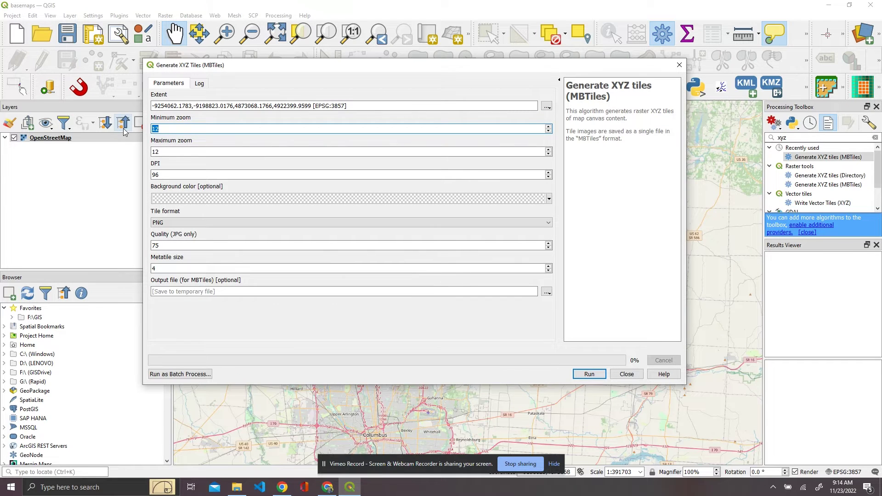
pyautogui.write('7')
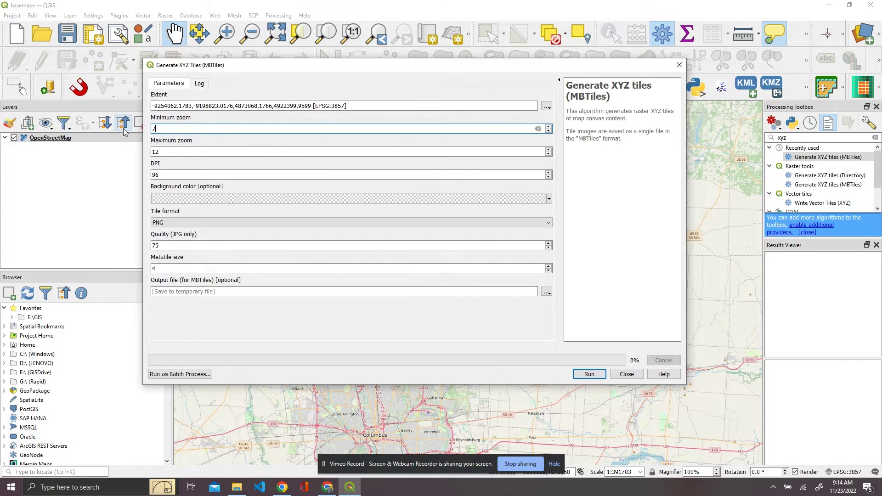
pyautogui.doubleClick(171, 152)
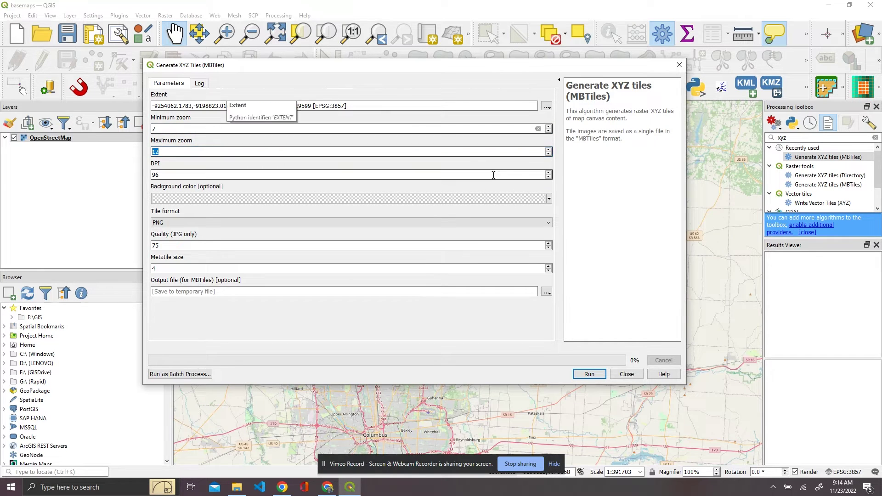
pyautogui.write('19')
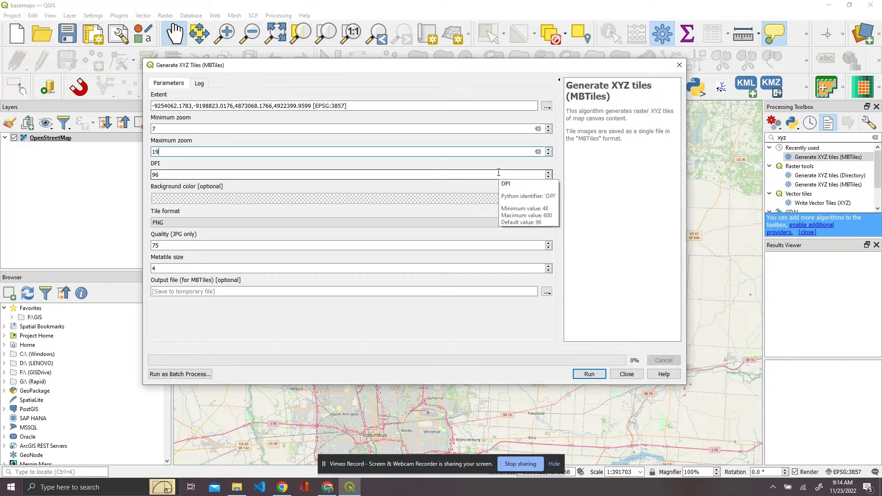
pyautogui.click(498, 174)
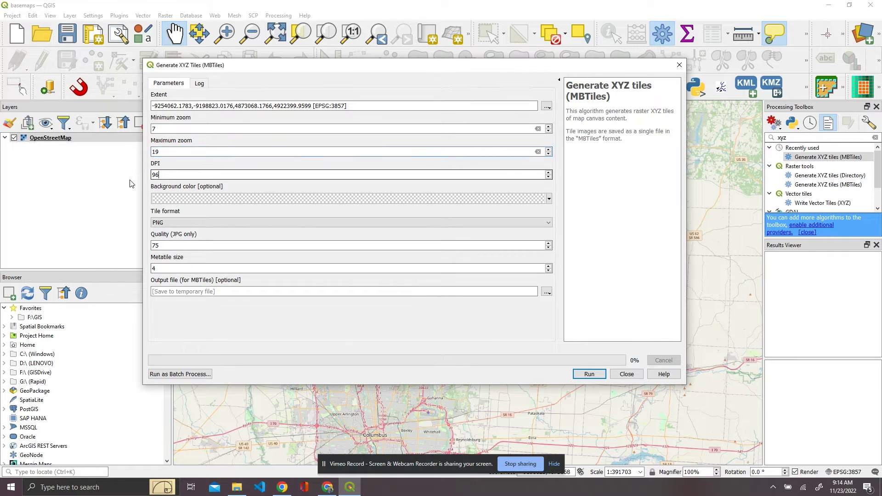
pyautogui.doubleClick(156, 175)
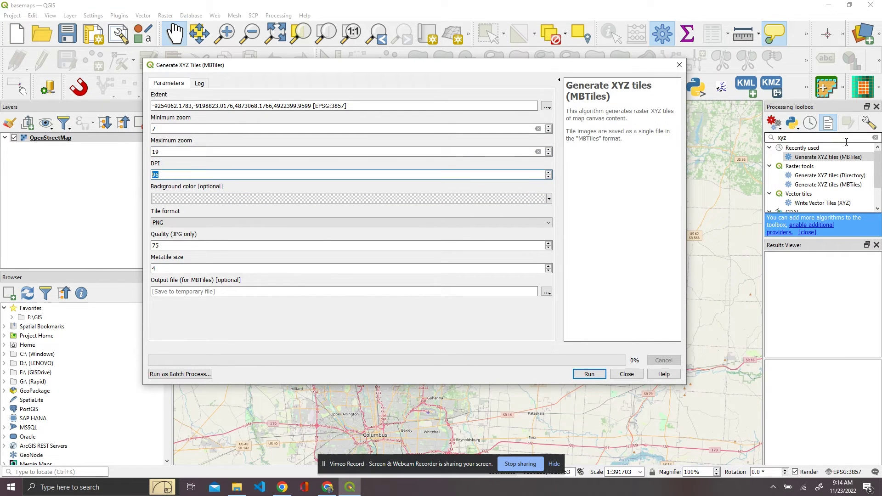
pyautogui.write('150')
# Step: Switch the tile format to JPG at quality 100, keeping maximum zoom at 19
pyautogui.click(214, 221)
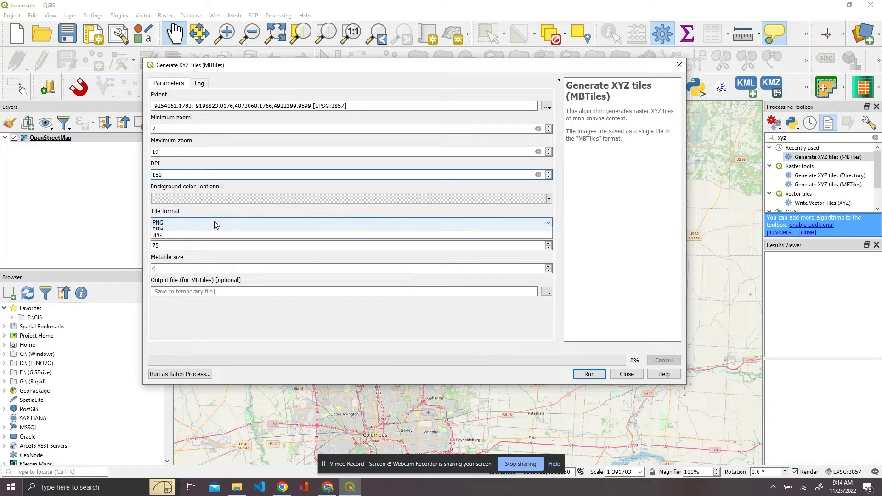
pyautogui.click(186, 239)
pyautogui.doubleClick(155, 246)
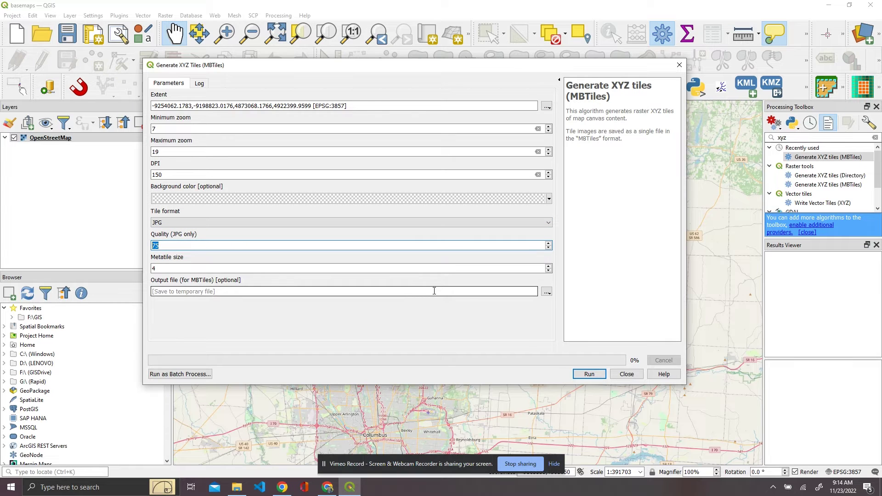
pyautogui.write('100')
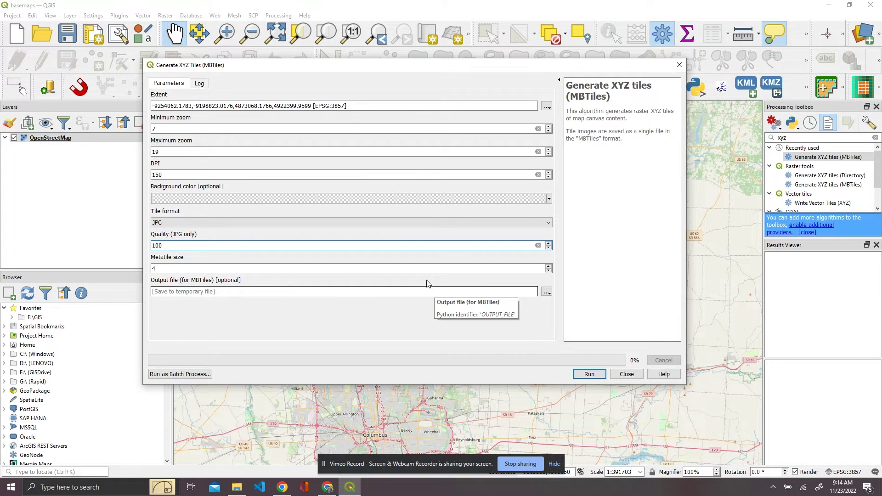
pyautogui.doubleClick(148, 150)
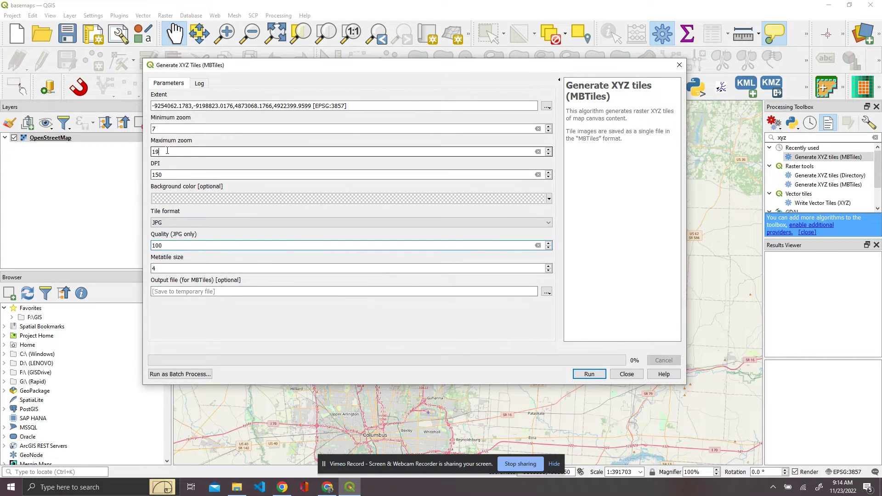
pyautogui.click(171, 152)
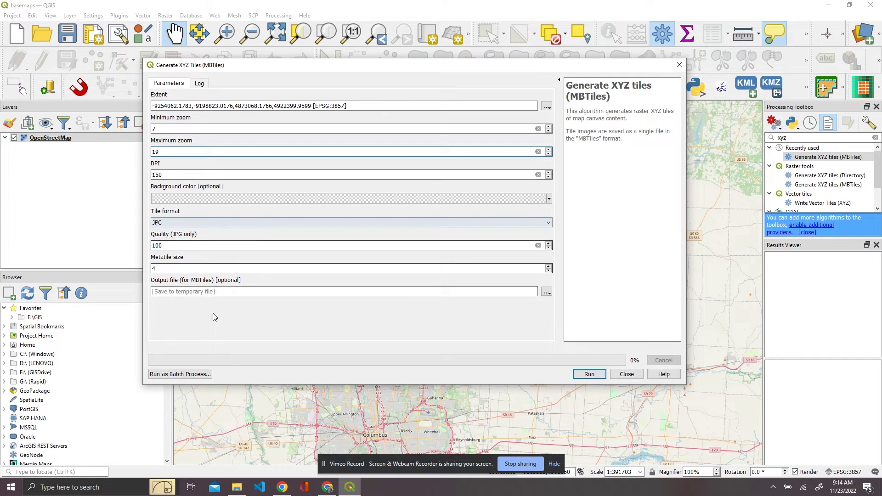
# Step: Set the tile output file to osm.mbtiles in G:\temp
pyautogui.click(547, 292)
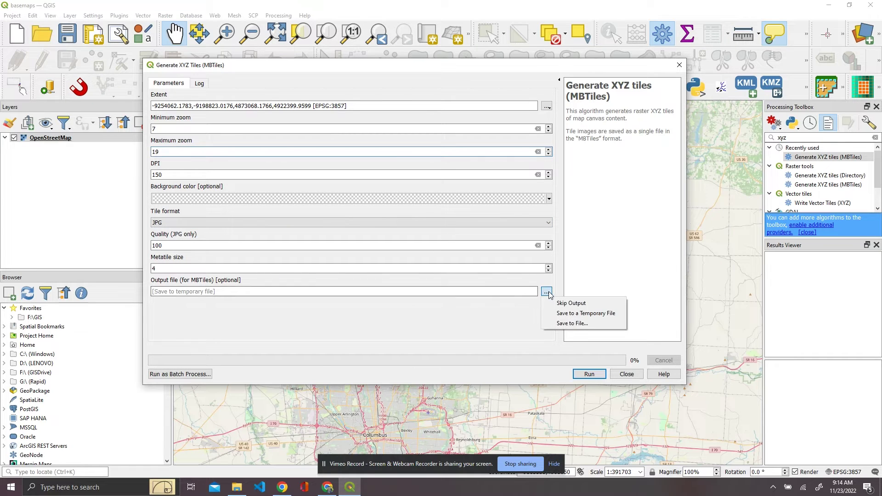
pyautogui.click(562, 324)
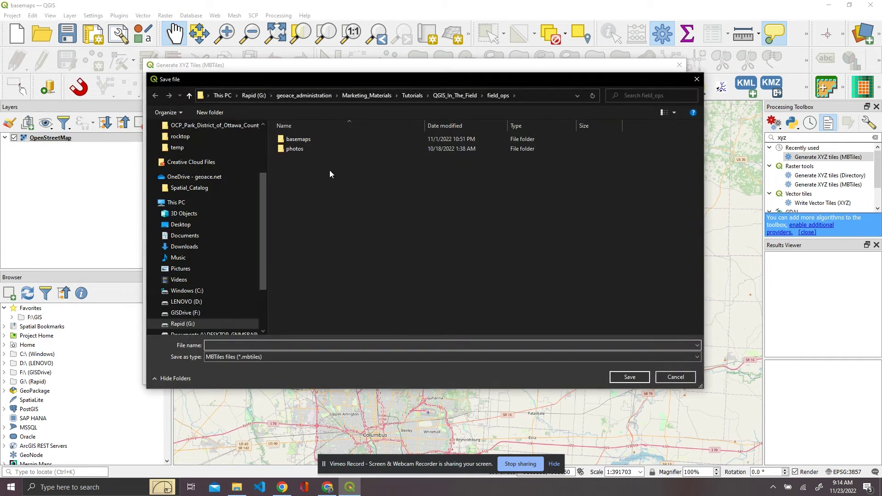
pyautogui.click(295, 99)
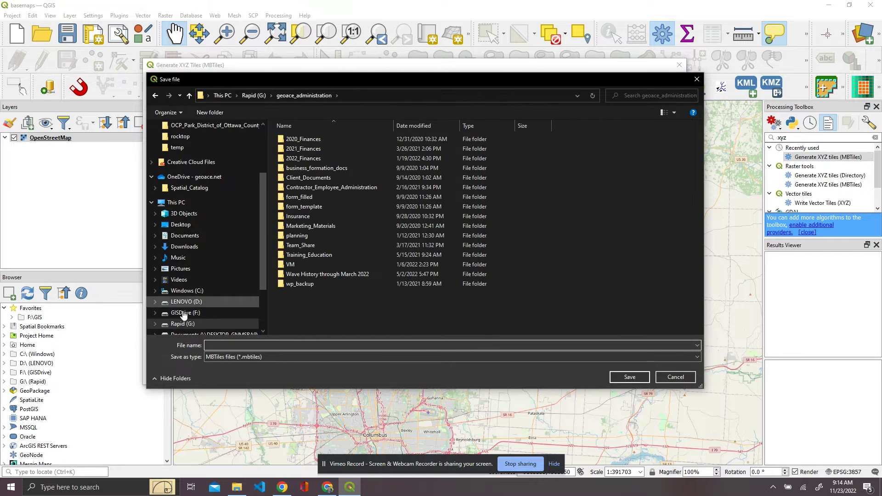
pyautogui.click(186, 324)
pyautogui.doubleClick(290, 215)
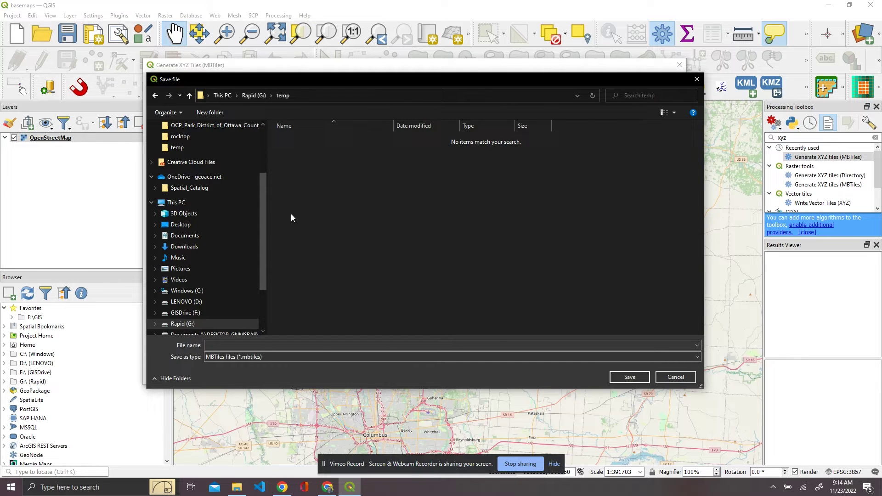
pyautogui.click(239, 347)
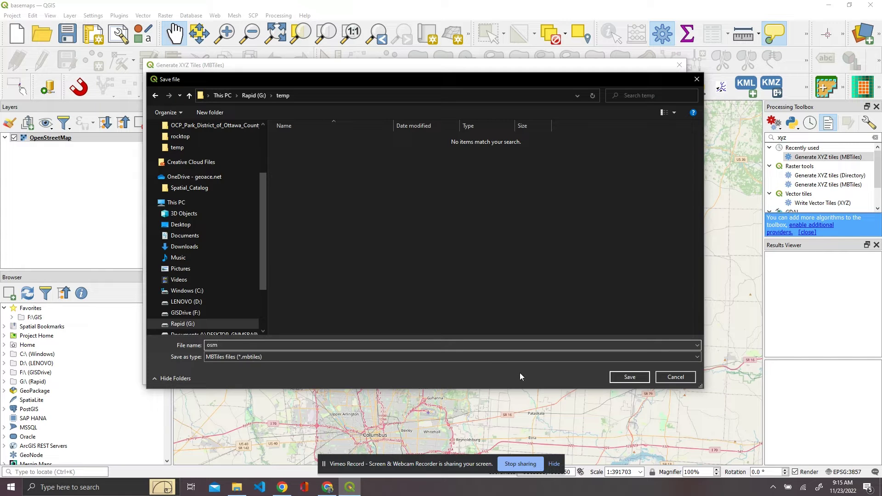
pyautogui.click(629, 378)
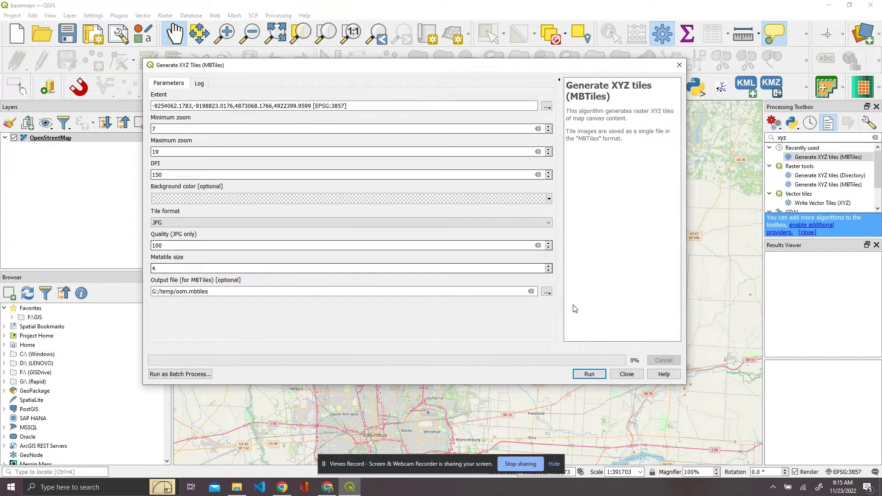
# Step: Run the osm.mbtiles generation and close the tool once it completes
pyautogui.click(589, 373)
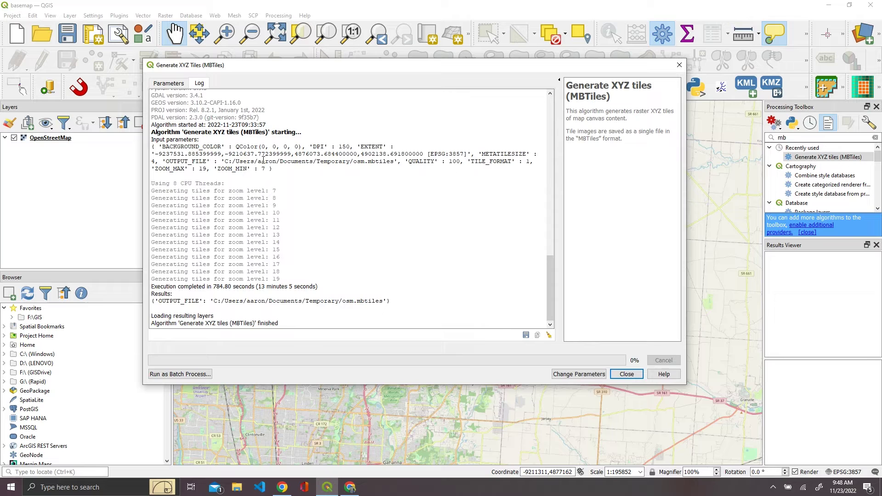
pyautogui.click(627, 374)
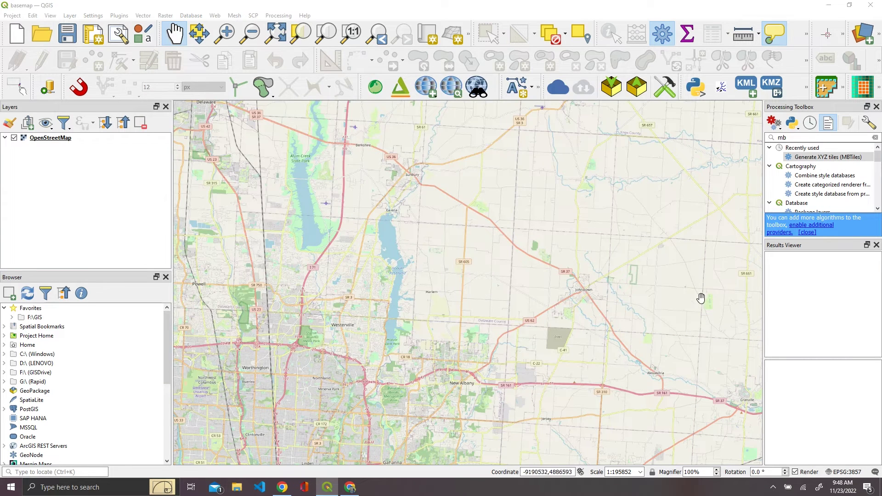
pyautogui.press('super+e')
# Step: Add osm.mbtiles as a layer and remove the online OpenStreetMap layer
pyautogui.hotkey('alt', 'F4')
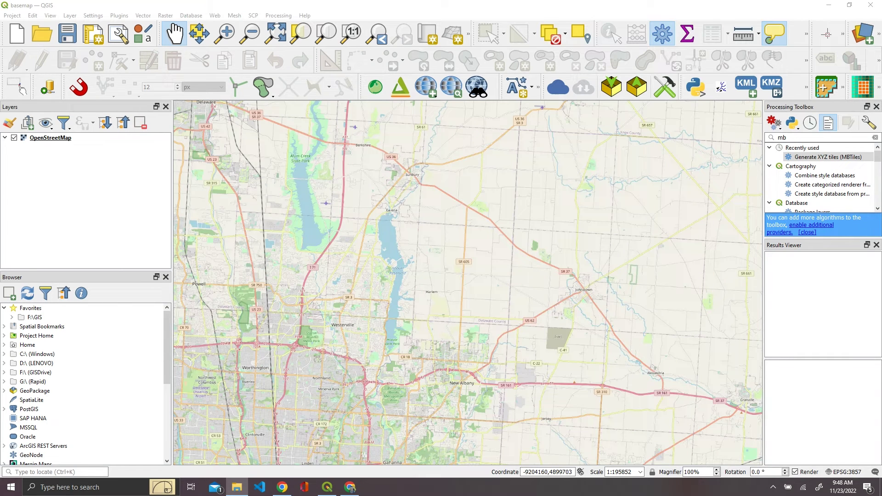
pyautogui.moveTo(268, 162); pyautogui.dragTo(65, 184)
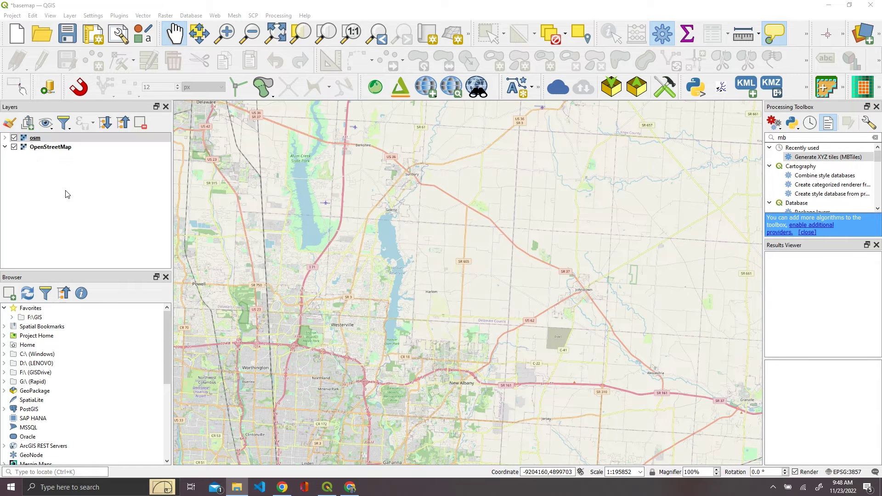
pyautogui.rightClick(47, 147)
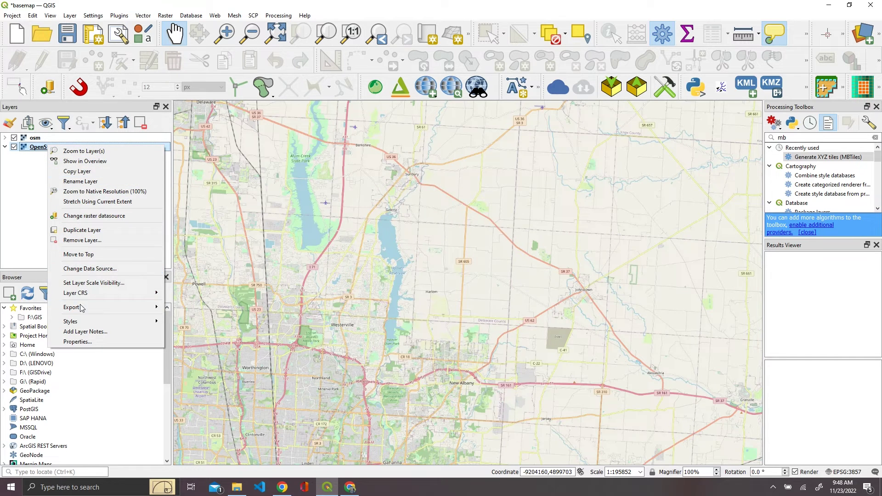
pyautogui.click(104, 244)
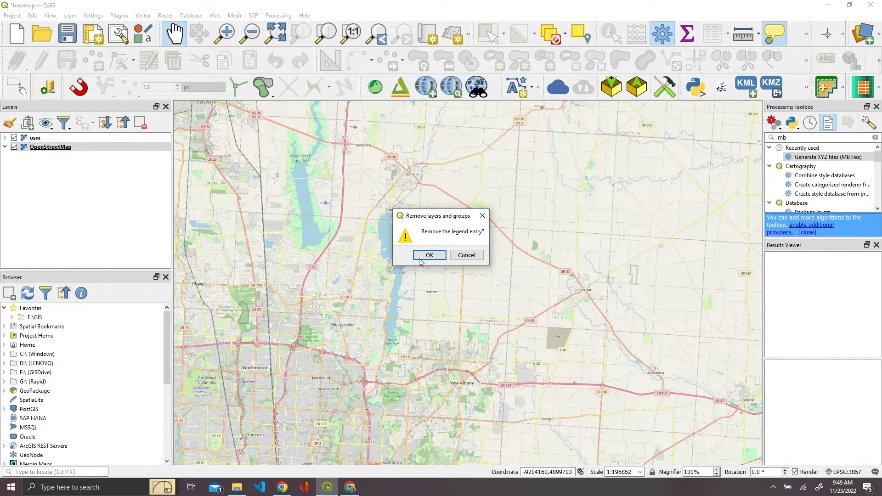
pyautogui.click(429, 255)
# Step: Zoom into the osm tiles to inspect street detail, then select the osm layer
pyautogui.moveTo(390, 376); pyautogui.dragTo(358, 312)
pyautogui.scroll(1, 358, 312)
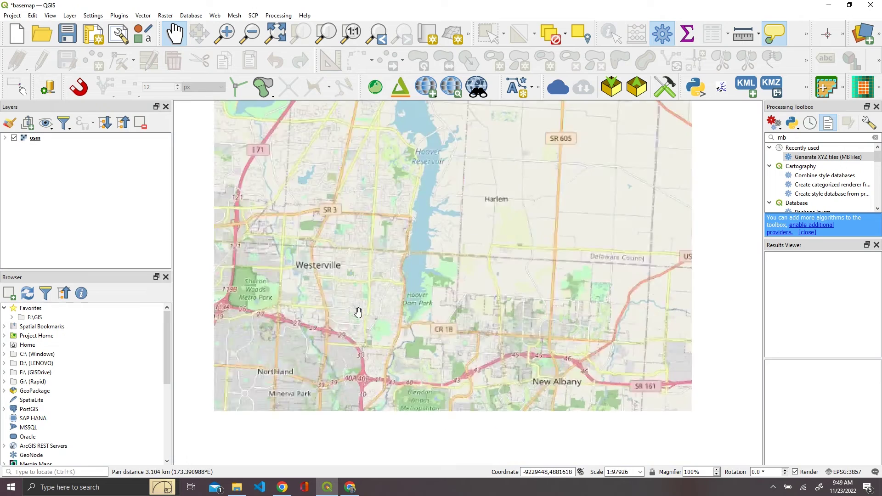
pyautogui.scroll(3, 396, 327)
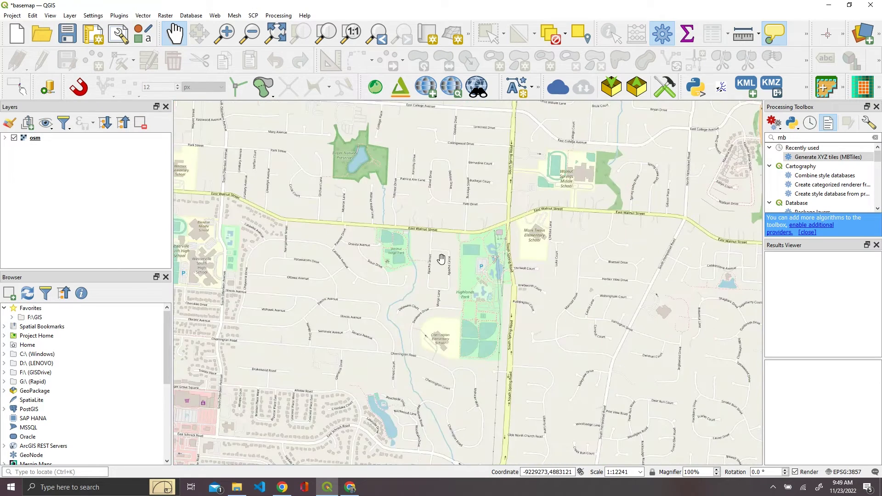
pyautogui.moveTo(518, 260); pyautogui.dragTo(421, 194)
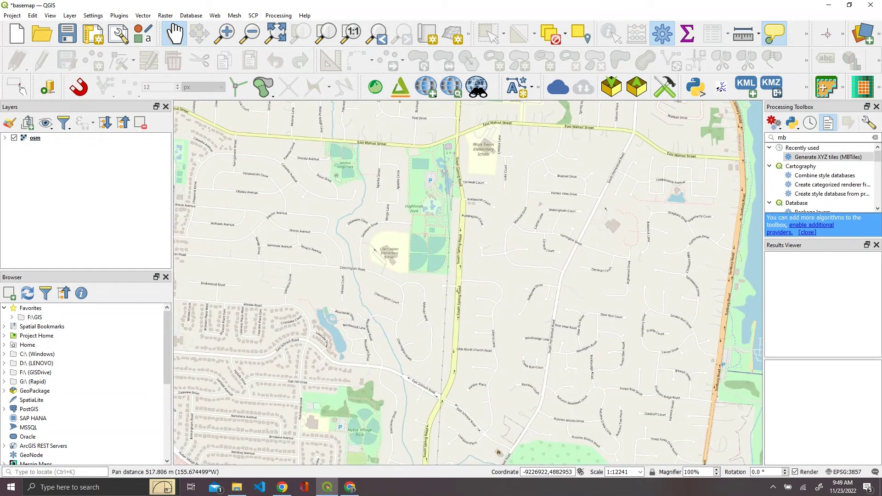
pyautogui.click(237, 487)
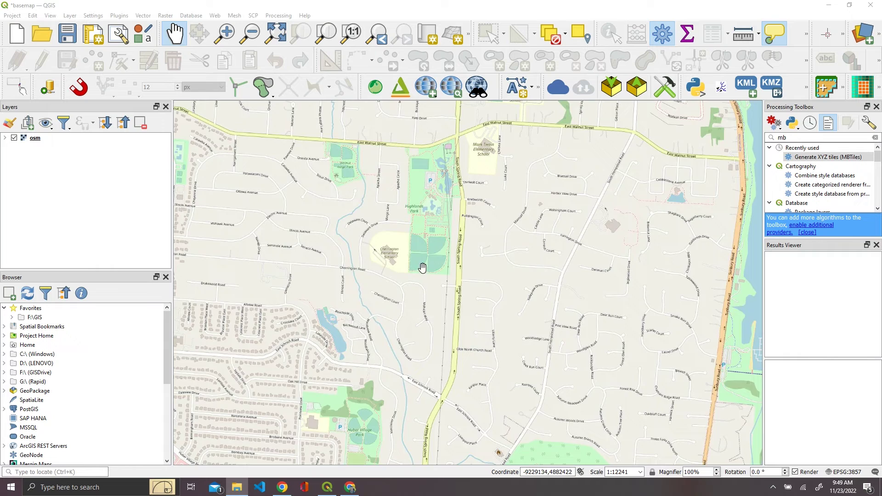
pyautogui.scroll(-2, 419, 265)
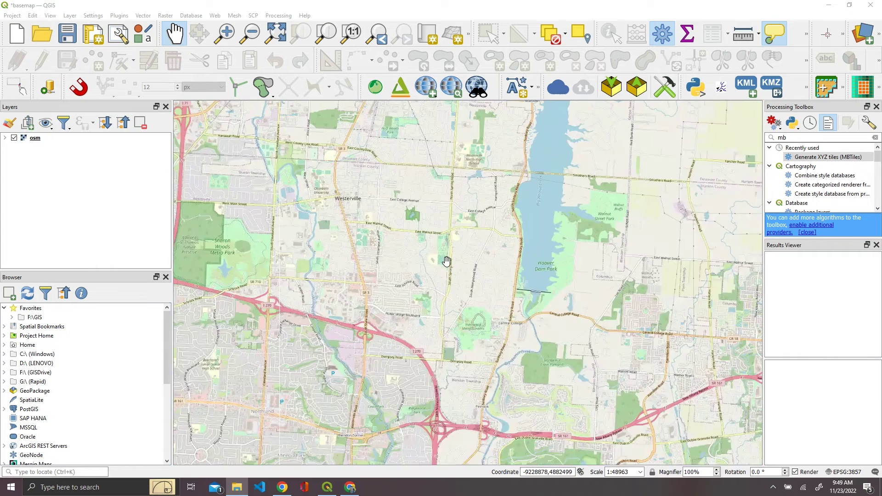
pyautogui.click(65, 143)
pyautogui.click(75, 169)
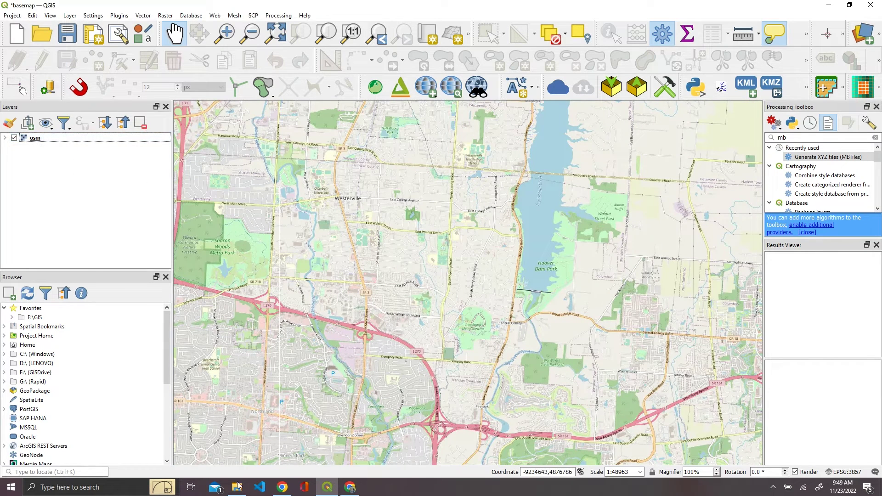
# Step: Remove the osm layer from the project
pyautogui.rightClick(45, 138)
pyautogui.click(89, 231)
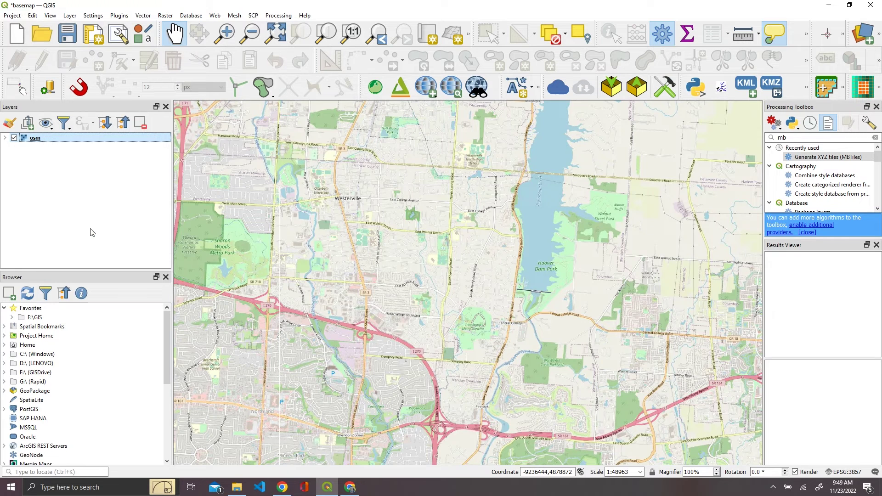
pyautogui.click(430, 255)
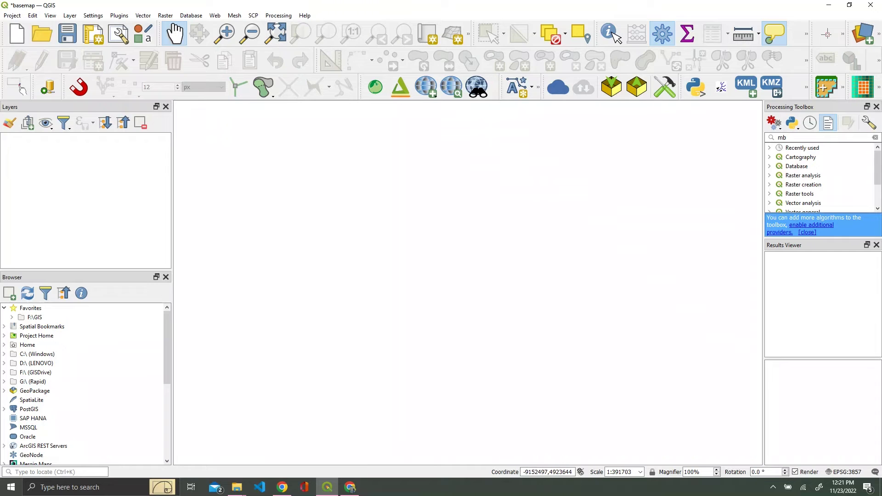
# Step: Add aerial tiles S1850765, S1855770, S1855765 and S1850770 and view the mosaic
pyautogui.moveTo(881, 249); pyautogui.dragTo(97, 202)
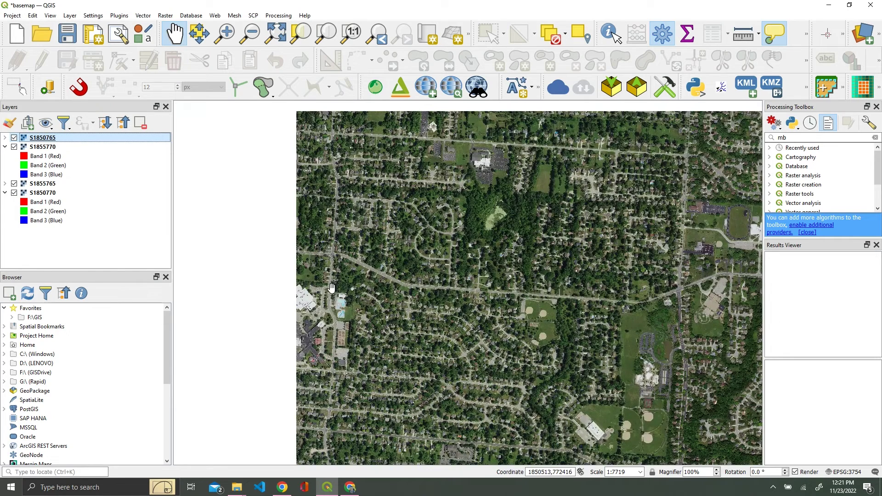
pyautogui.scroll(-1, 427, 280)
pyautogui.scroll(-1, 437, 237)
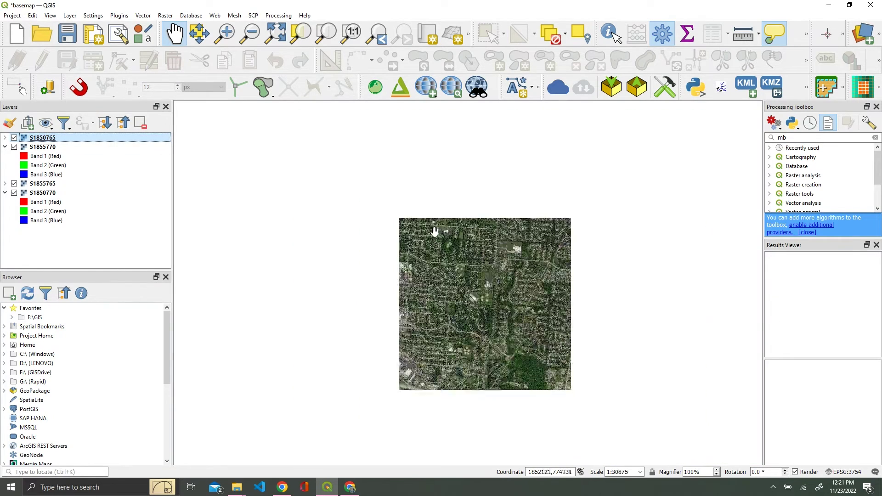
pyautogui.click(14, 138)
pyautogui.click(14, 138)
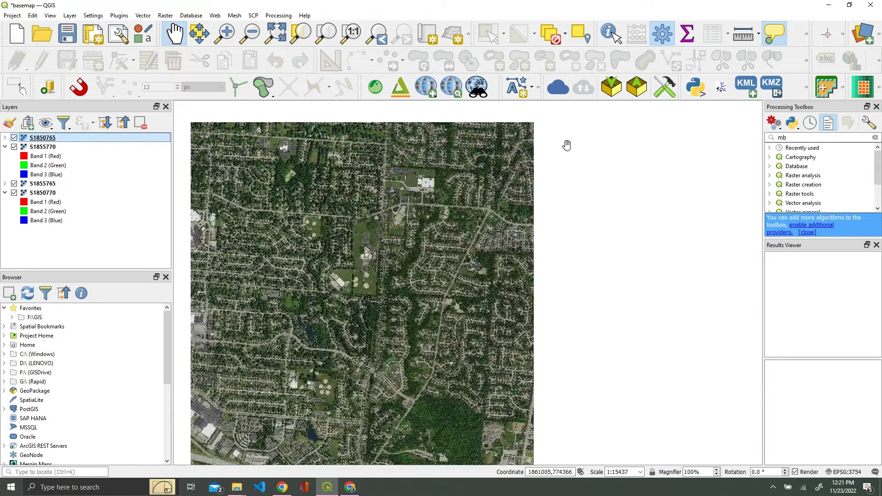
pyautogui.moveTo(495, 197); pyautogui.dragTo(412, 259)
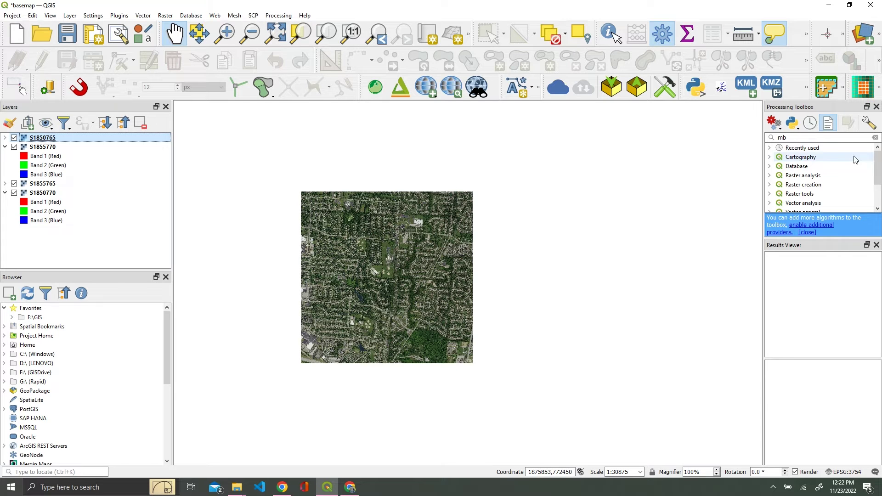
# Step: Reopen Generate XYZ tiles and draw the extent around the aerial imagery
pyautogui.click(771, 148)
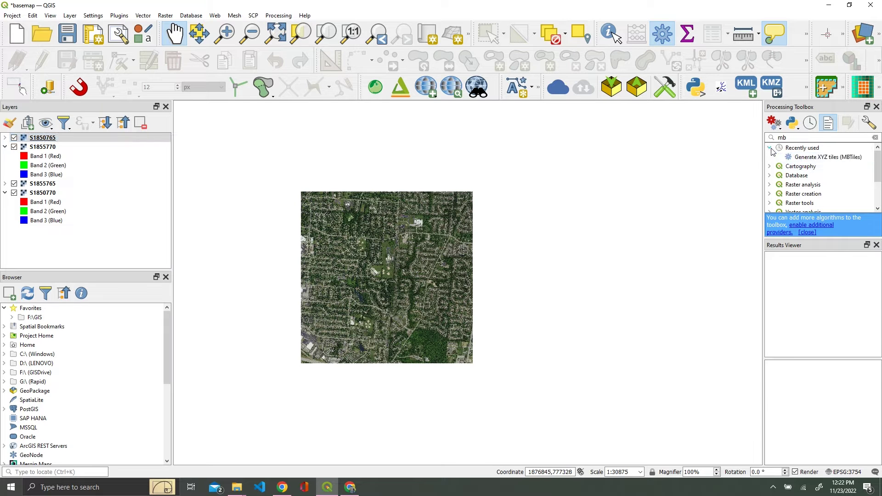
pyautogui.doubleClick(837, 157)
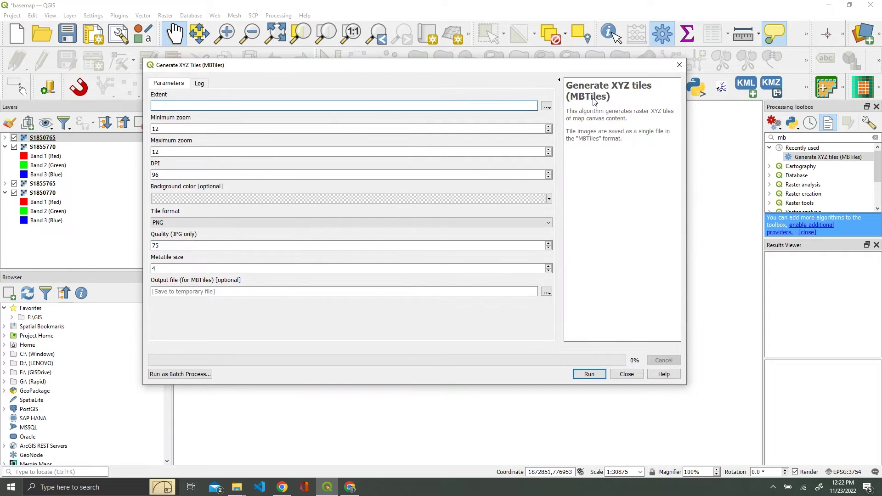
pyautogui.click(546, 106)
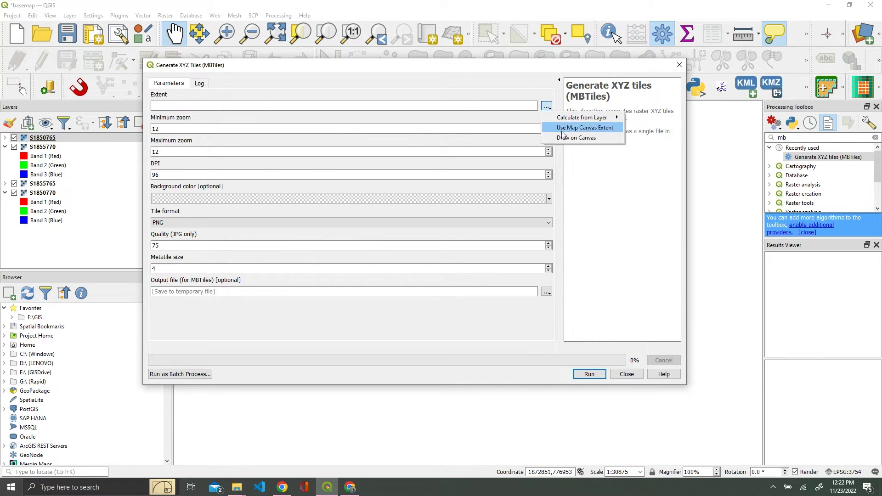
pyautogui.click(576, 138)
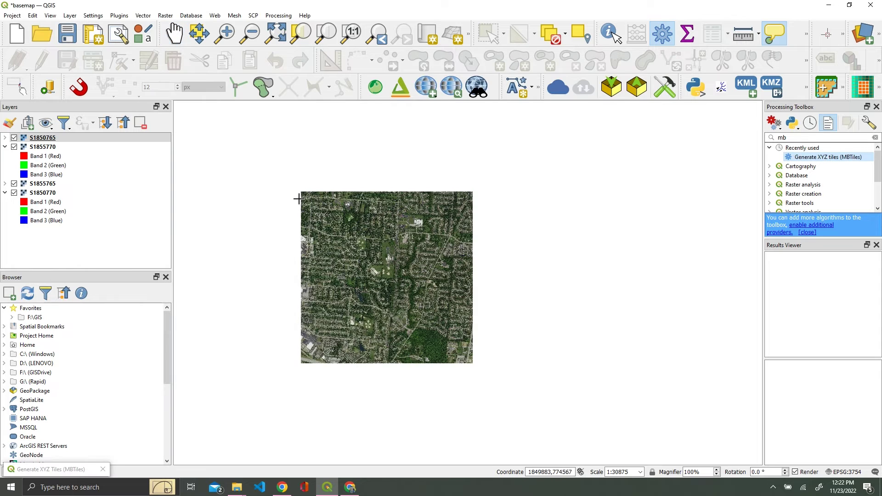
pyautogui.moveTo(298, 190); pyautogui.dragTo(476, 365)
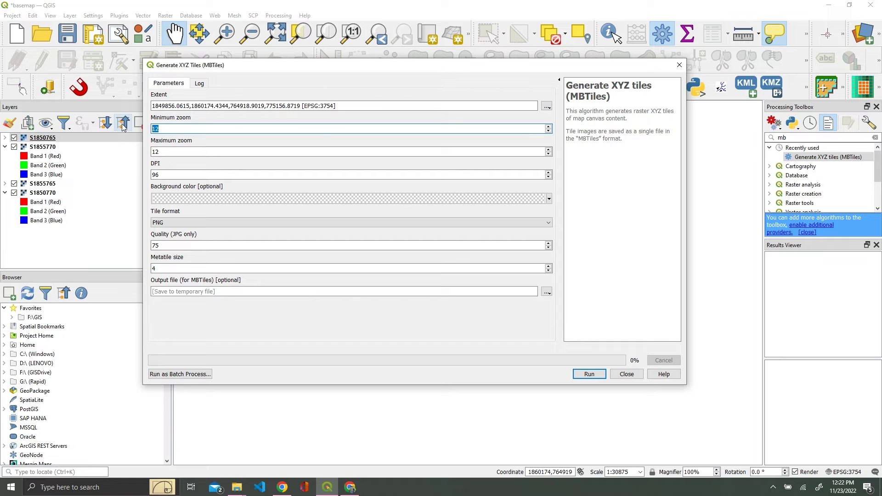
# Step: Set minimum zoom 8, maximum zoom 19 and DPI 150
pyautogui.write('8')
pyautogui.press('Tab')
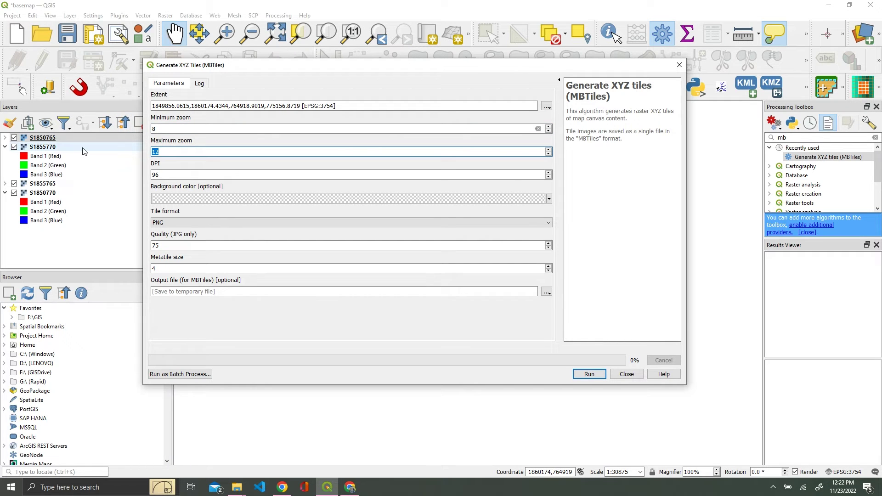
pyautogui.write('19')
pyautogui.press('Tab')
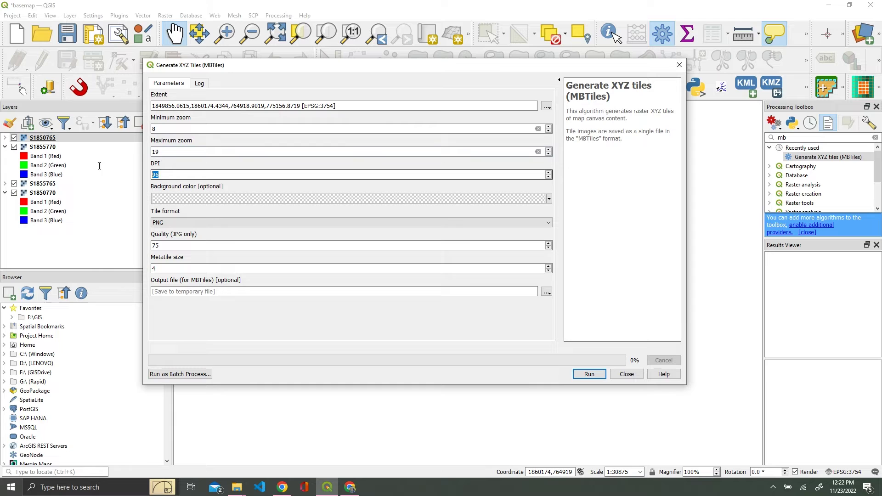
pyautogui.write('20')
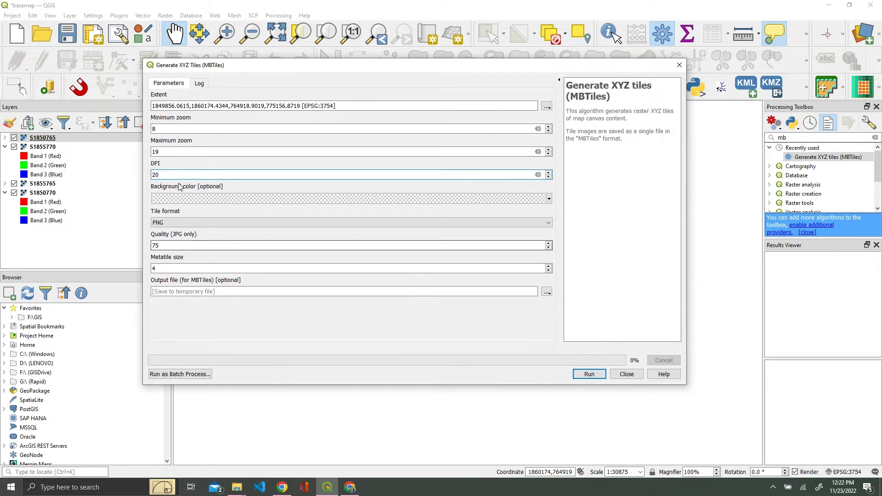
pyautogui.click(155, 173)
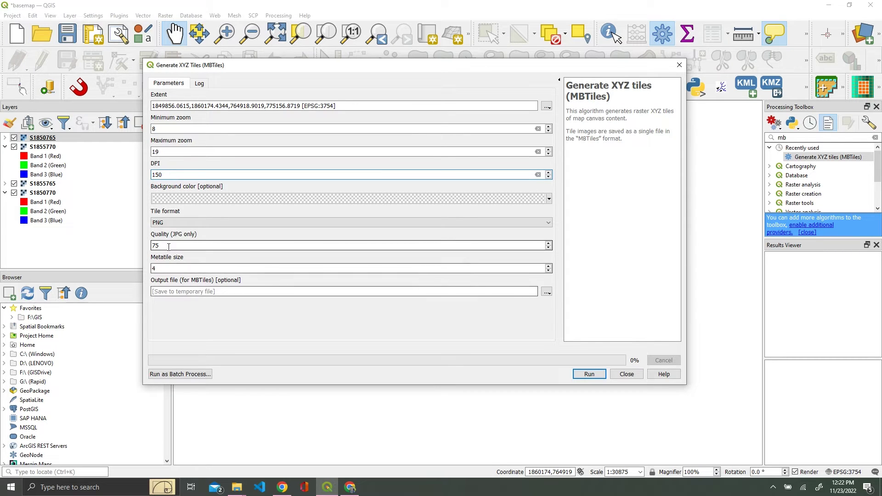
# Step: Choose JPG tiles with quality 100
pyautogui.click(168, 224)
pyautogui.click(162, 236)
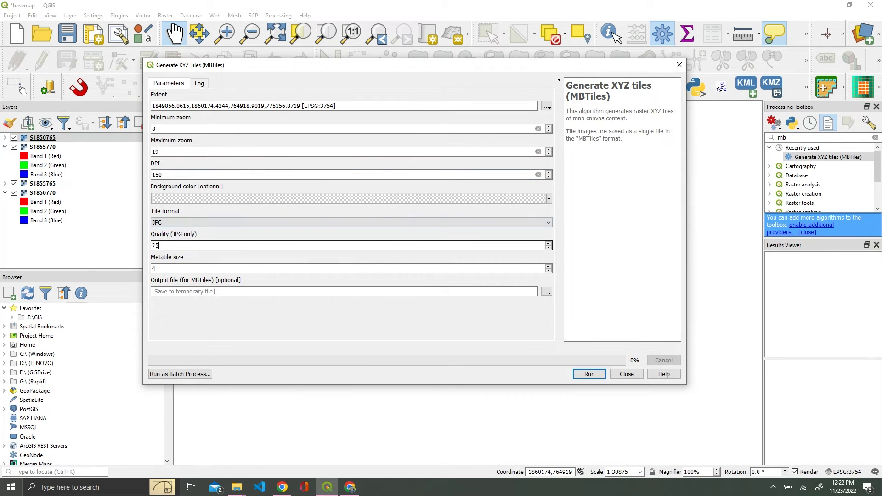
pyautogui.press('Tab')
pyautogui.write('1')
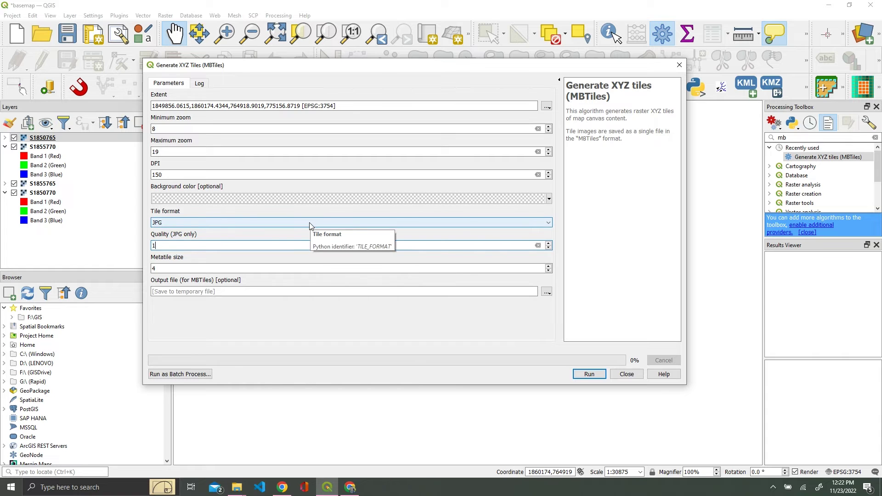
pyautogui.write('50')
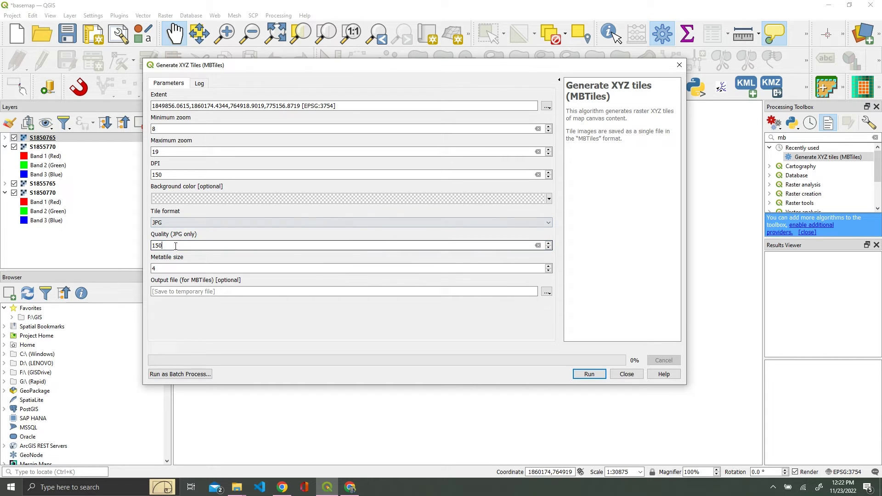
pyautogui.hotkey('ctrl', 'a')
pyautogui.write('100')
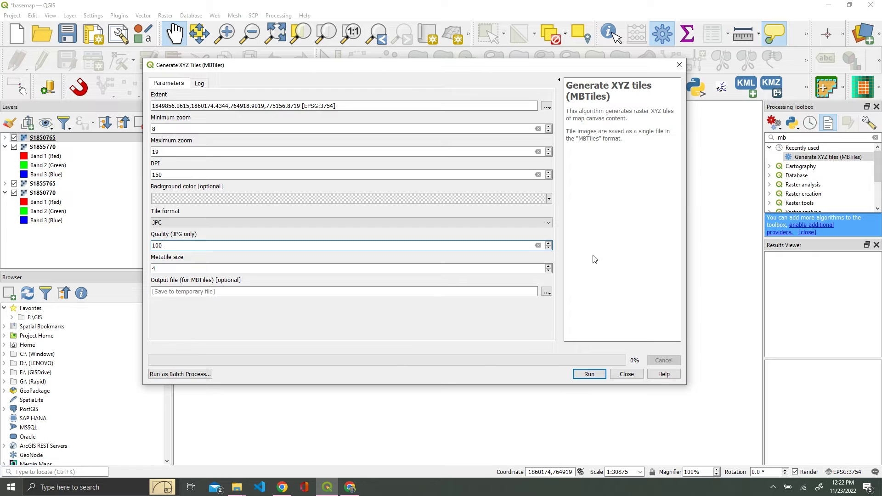
pyautogui.click(547, 292)
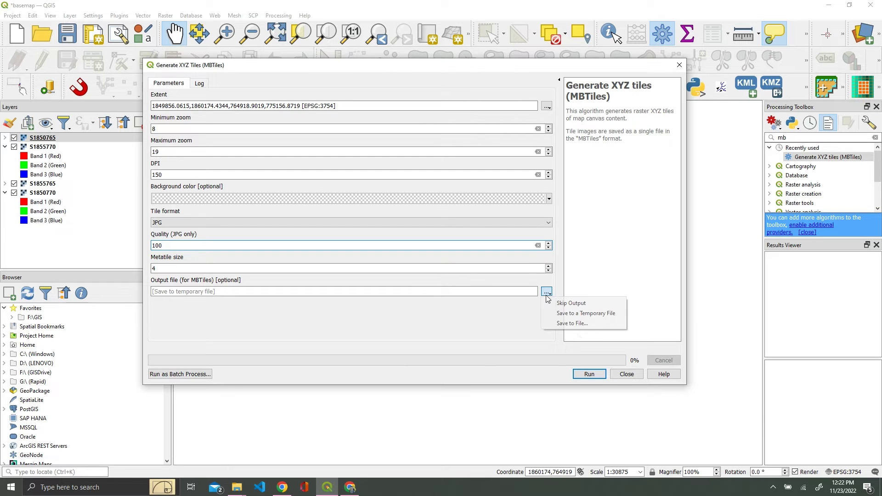
# Step: Set the export's output file to imagery.mbtiles in the Documents\Temporary folder, renamed from imagery_2020.mbtiles
pyautogui.click(577, 324)
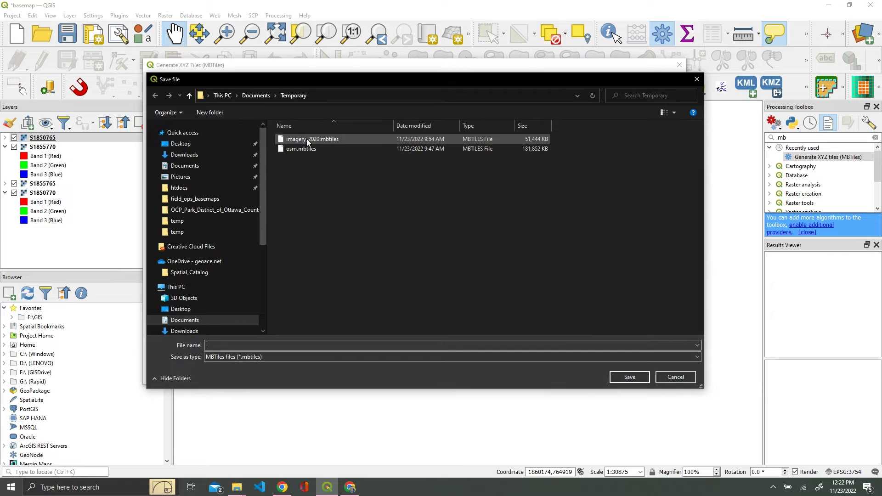
pyautogui.click(307, 139)
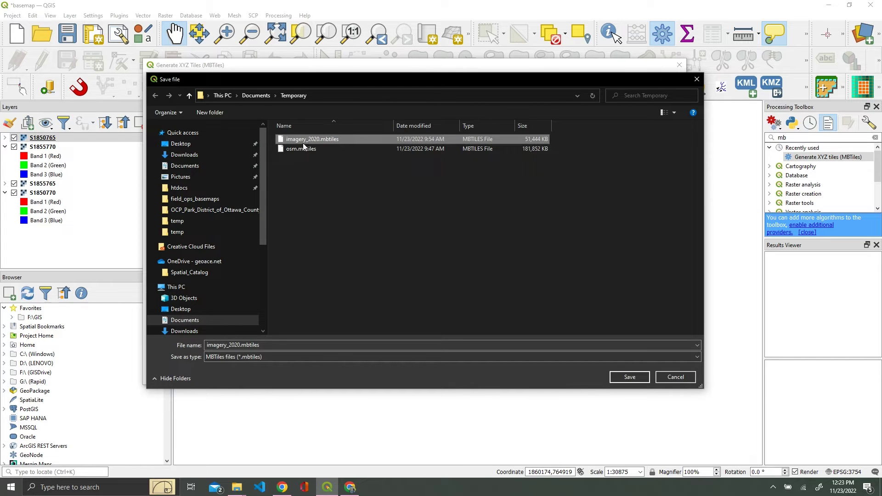
pyautogui.doubleClick(241, 348)
pyautogui.click(241, 345)
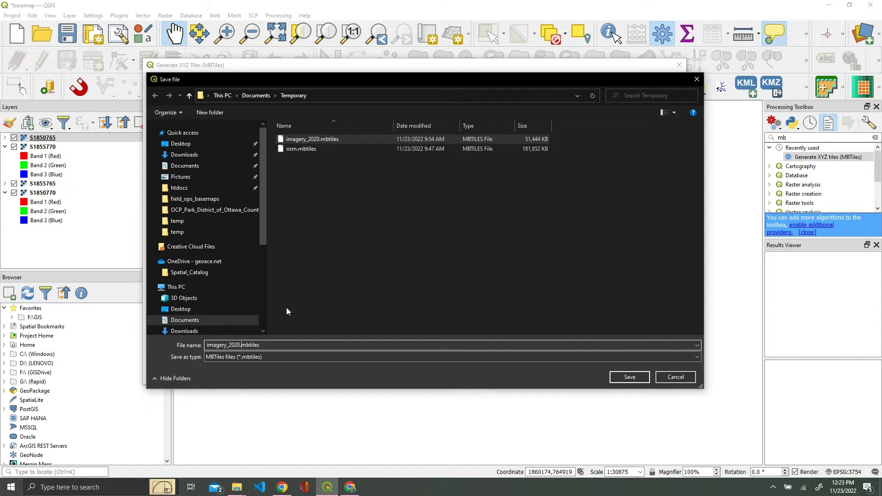
pyautogui.write('_')
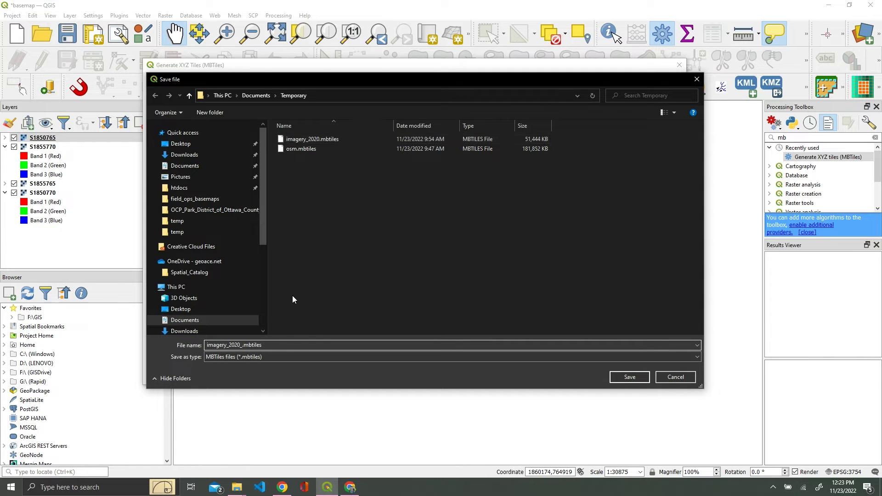
pyautogui.press('BackSpace')
pyautogui.press('BackSpace')
pyautogui.press('BackSpace')
pyautogui.press('BackSpace')
pyautogui.press('BackSpace')
pyautogui.press('BackSpace')
pyautogui.click(636, 381)
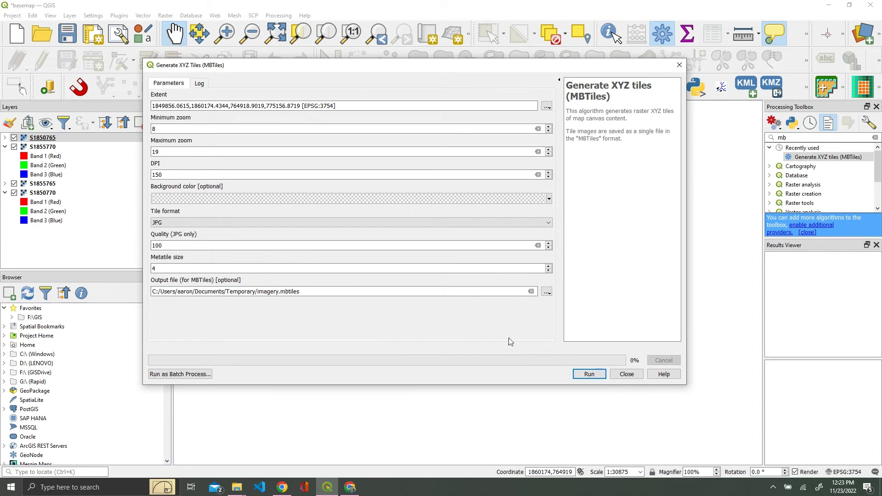
# Step: Run the export to generate imagery.mbtiles for zoom levels 8–19, then close the finished tool
pyautogui.click(587, 375)
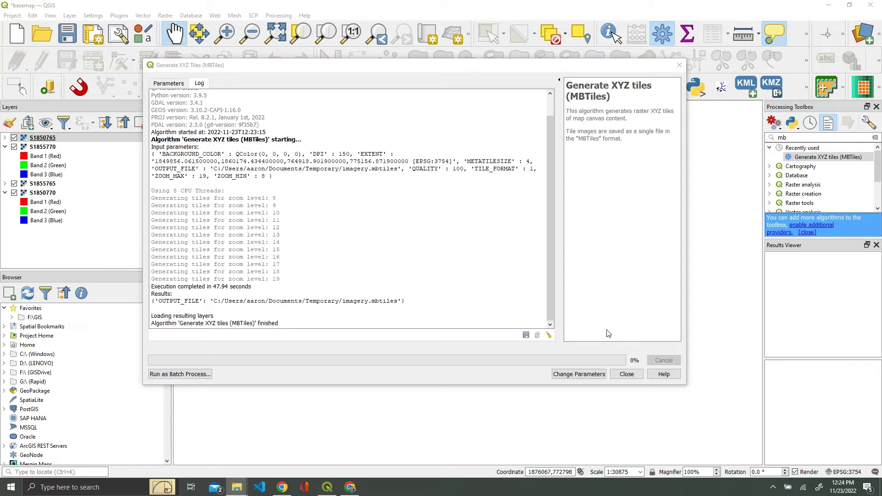
pyautogui.click(627, 374)
pyautogui.moveTo(237, 486)
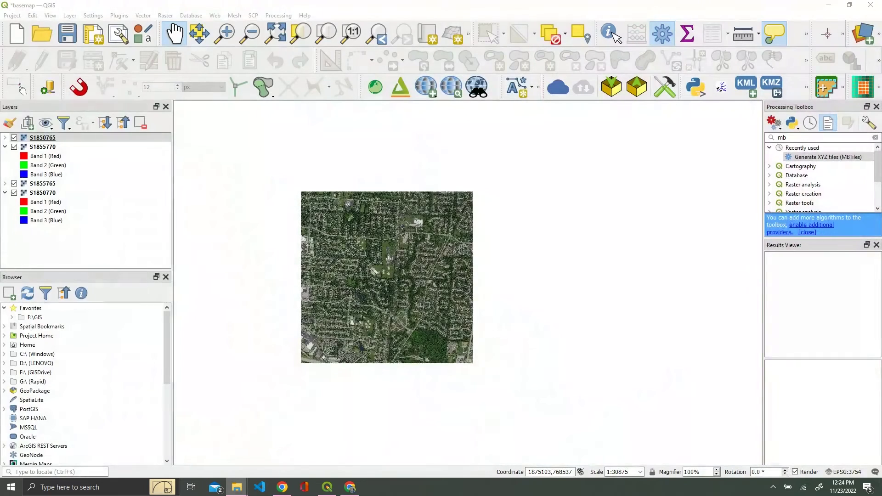
# Step: Open the Temporary folder beside QGIS and select imagery.mbtiles and osm.mbtiles
pyautogui.click(237, 487)
pyautogui.moveTo(421, 121); pyautogui.dragTo(318, 110)
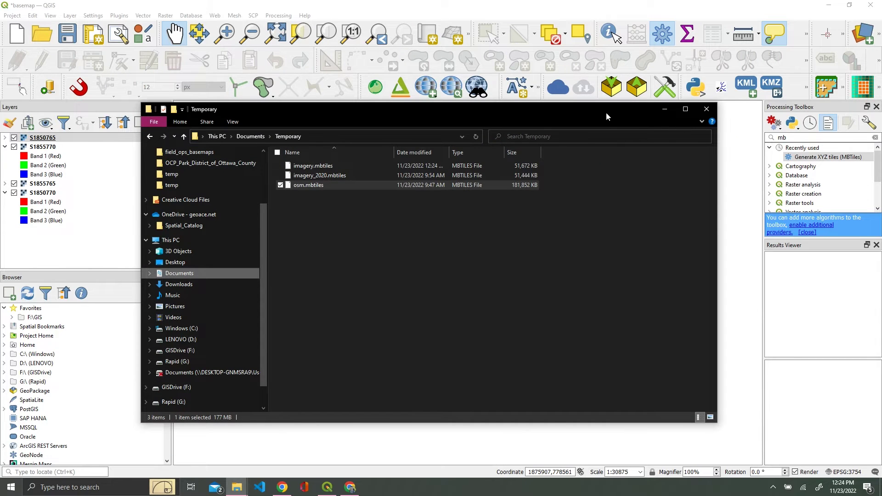
pyautogui.moveTo(607, 116); pyautogui.dragTo(465, 84)
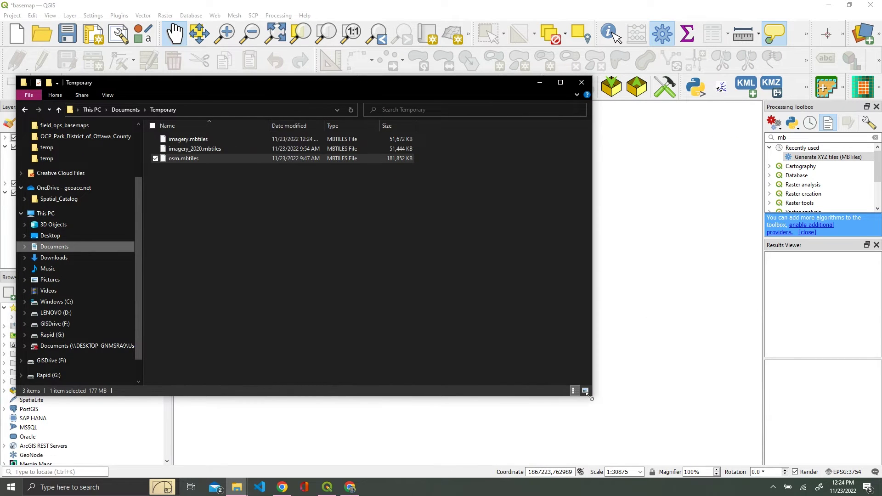
pyautogui.moveTo(591, 399); pyautogui.dragTo(457, 423)
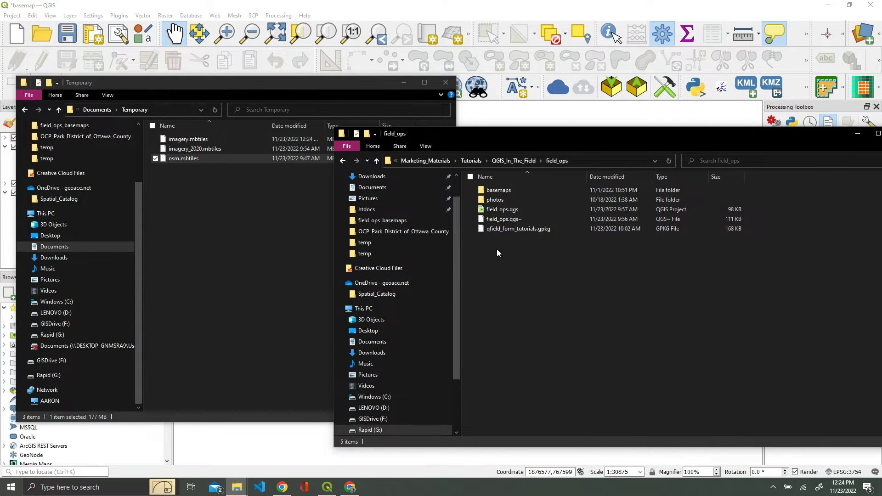
pyautogui.click(224, 208)
pyautogui.click(193, 139)
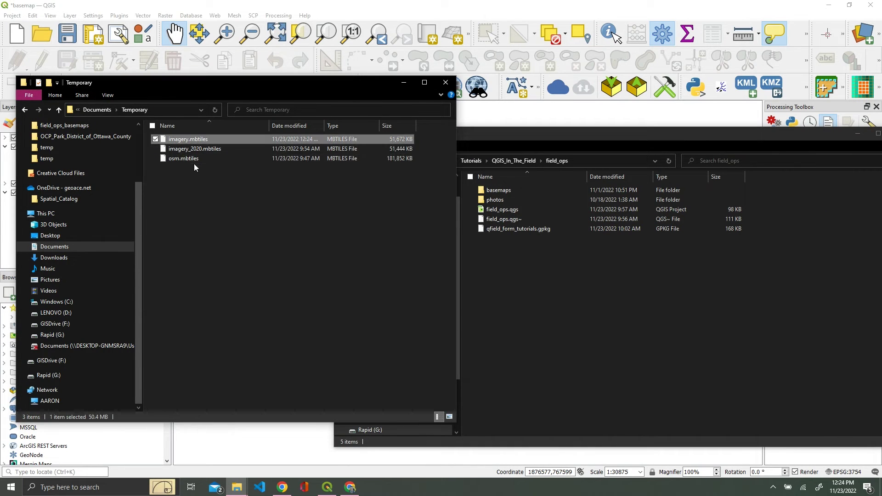
pyautogui.keyDown('ctrl'); pyautogui.click(194, 159); pyautogui.keyUp('ctrl')
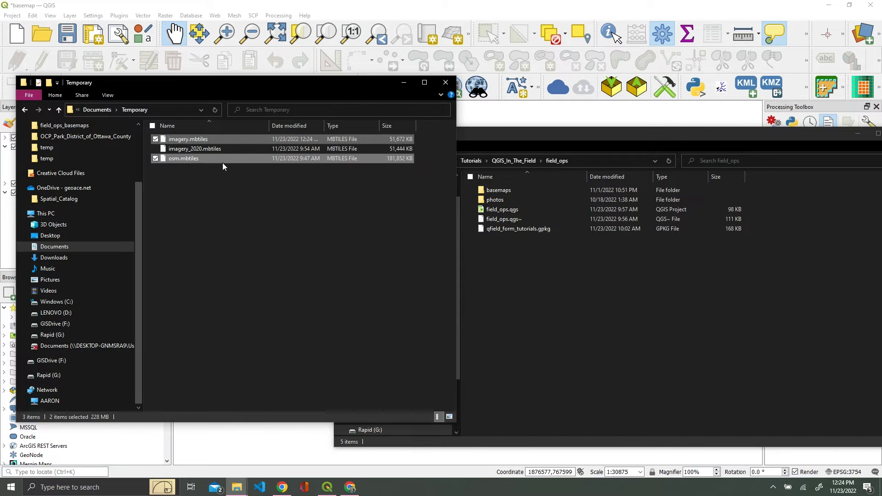
# Step: Move both MBTiles files into field_ops and drop them onto the QGIS Layers panel
pyautogui.click(582, 304)
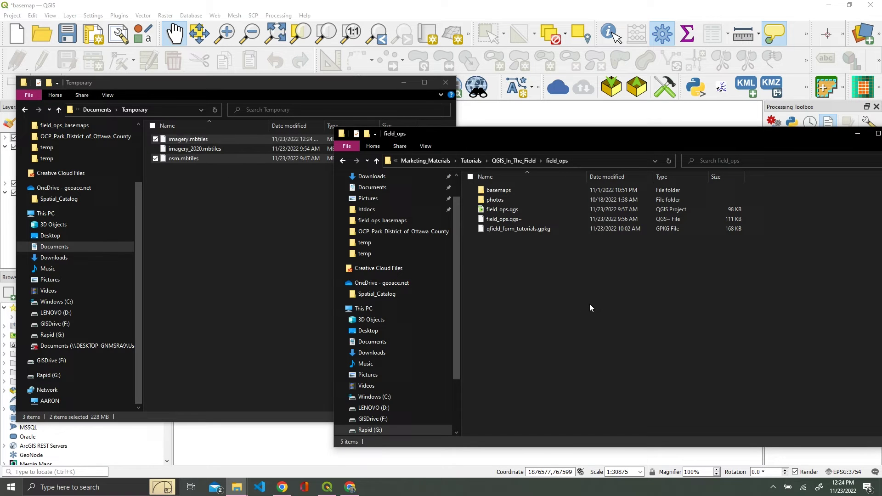
pyautogui.hotkey('ctrl', 'v')
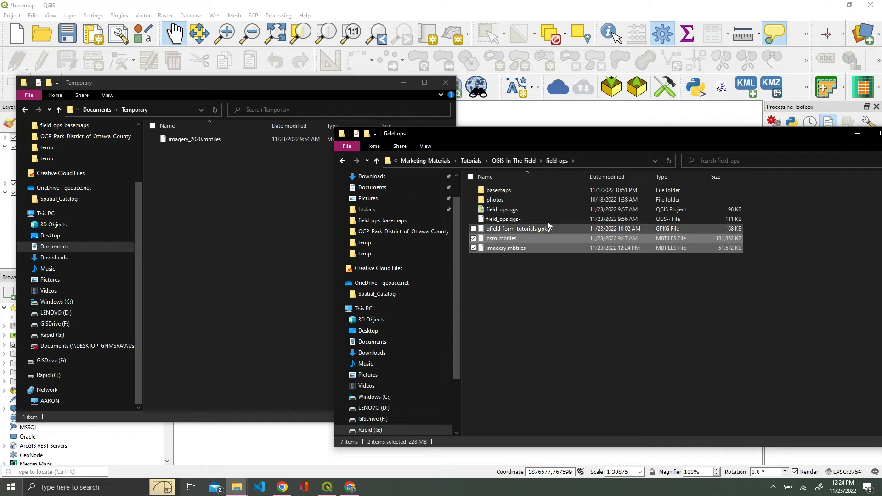
pyautogui.click(403, 83)
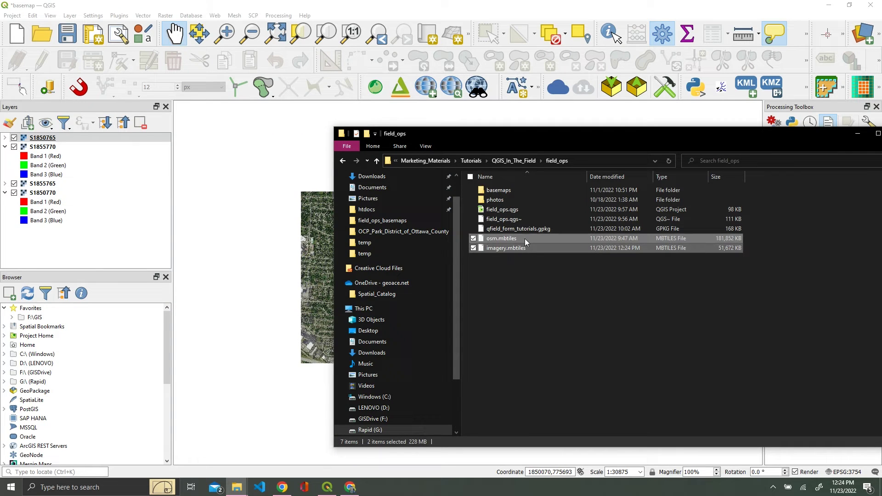
pyautogui.moveTo(527, 244); pyautogui.dragTo(114, 234)
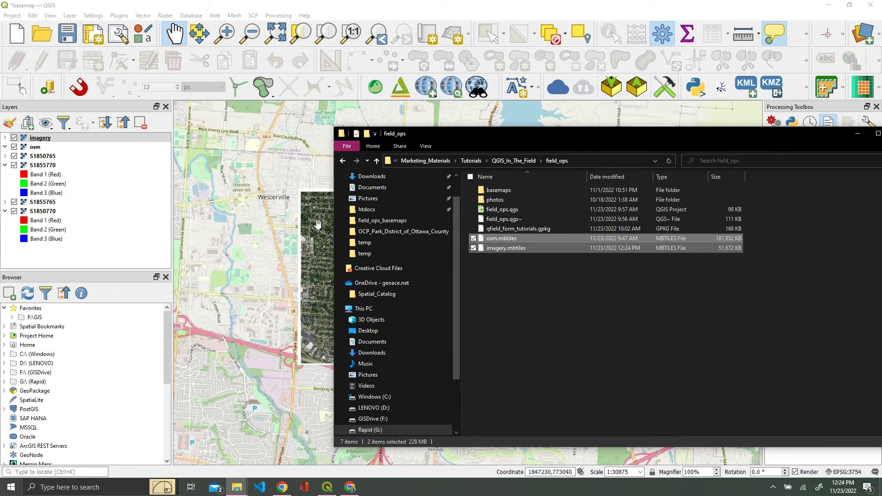
# Step: Hide File Explorer, then zoom and pan to view the imagery square over the OSM basemap around Westerville
pyautogui.click(862, 135)
pyautogui.scroll(-3, 388, 278)
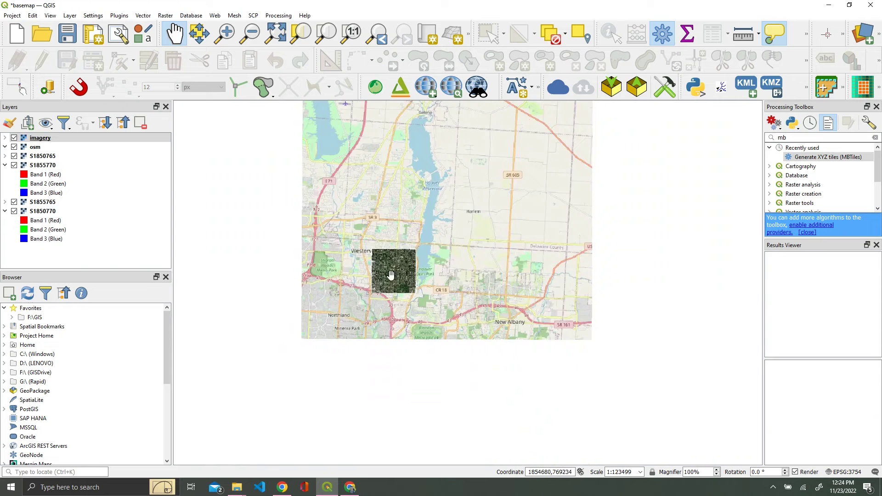
pyautogui.scroll(1, 388, 237)
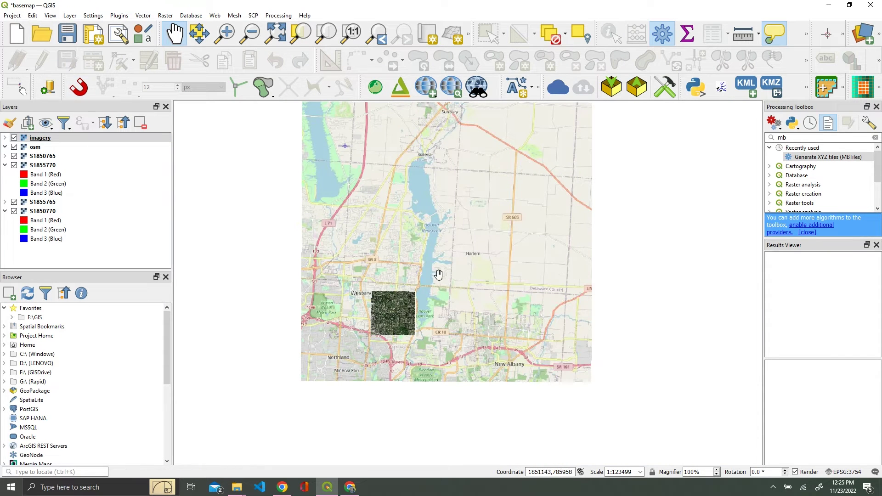
pyautogui.moveTo(454, 301); pyautogui.dragTo(434, 324)
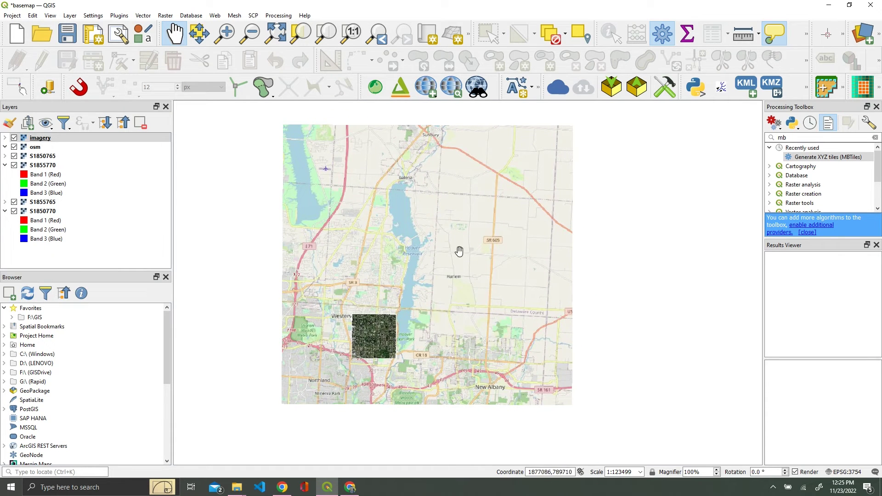
# Step: Open the recent field_ops (QFieldCloud) project, answering the save prompt for the current project
pyautogui.click(12, 15)
pyautogui.moveTo(32, 16)
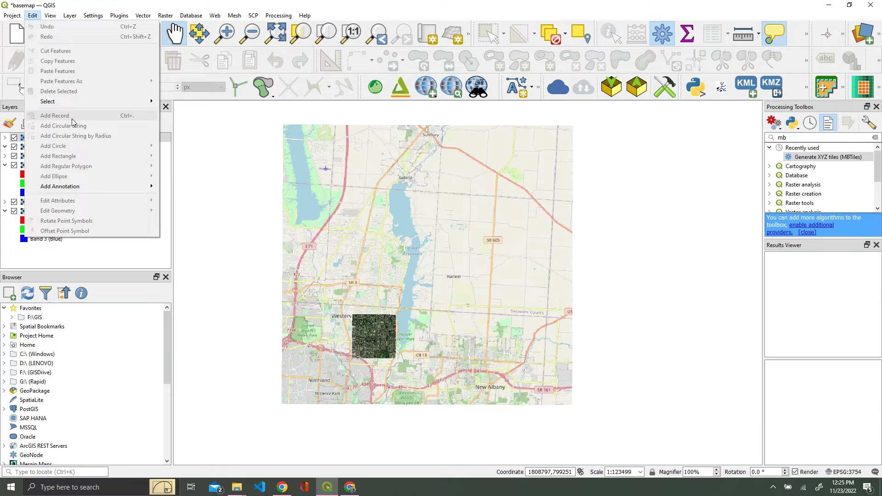
pyautogui.click(12, 15)
pyautogui.click(13, 16)
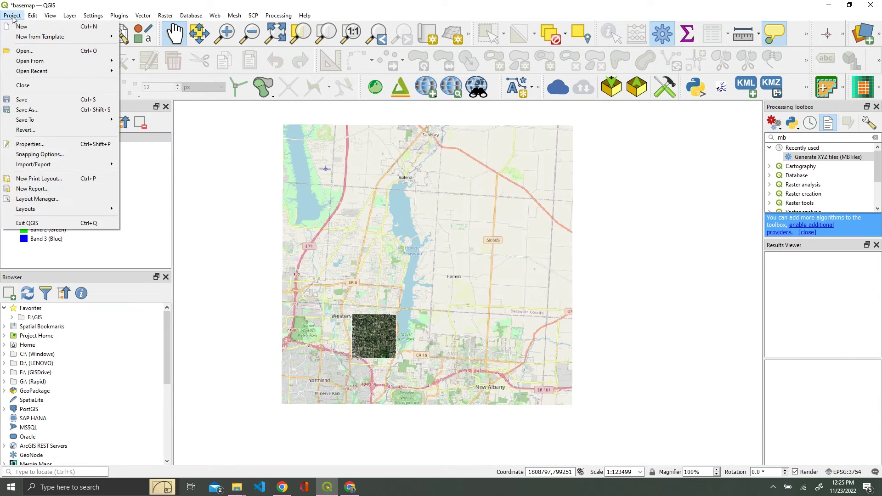
pyautogui.moveTo(53, 63)
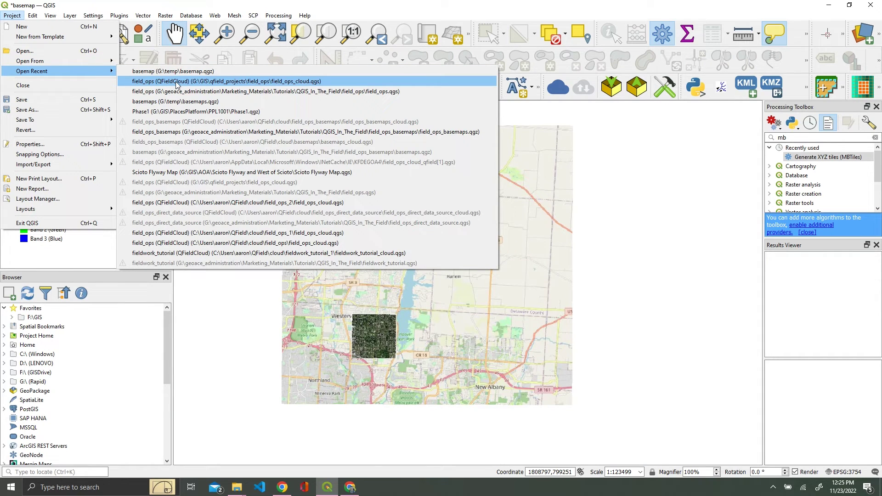
pyautogui.click(183, 91)
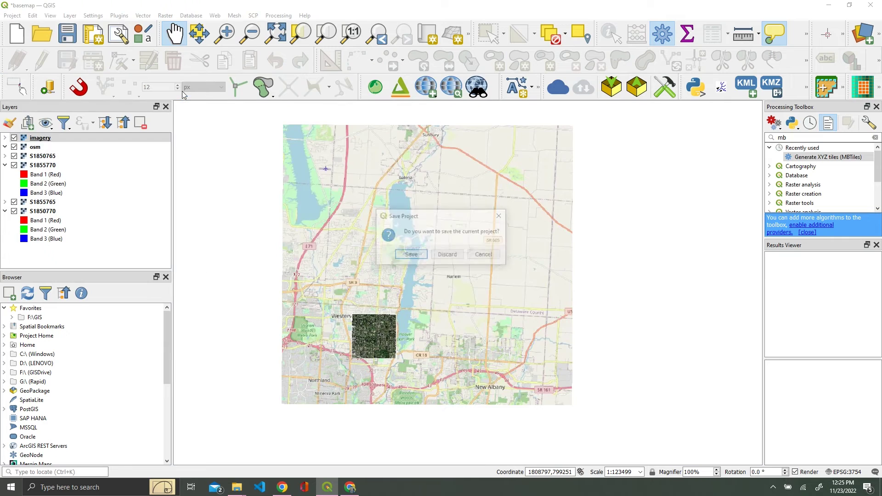
pyautogui.click(449, 254)
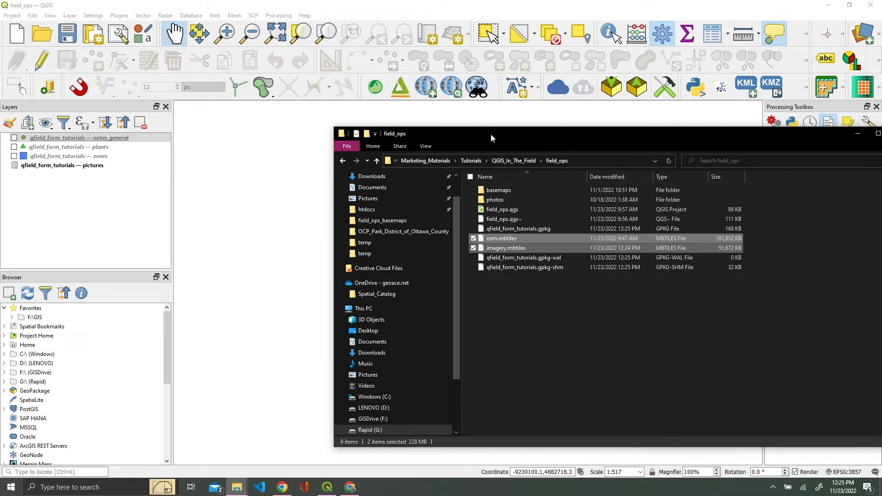
# Step: Add osm.mbtiles and imagery.mbtiles as layers and move both to the bottom of the layer list
pyautogui.moveTo(498, 140); pyautogui.dragTo(352, 140)
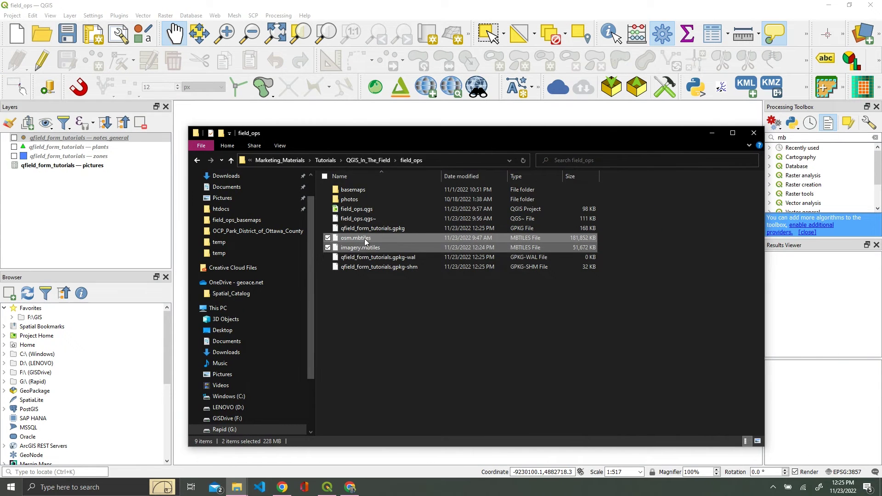
pyautogui.moveTo(369, 240); pyautogui.dragTo(60, 221)
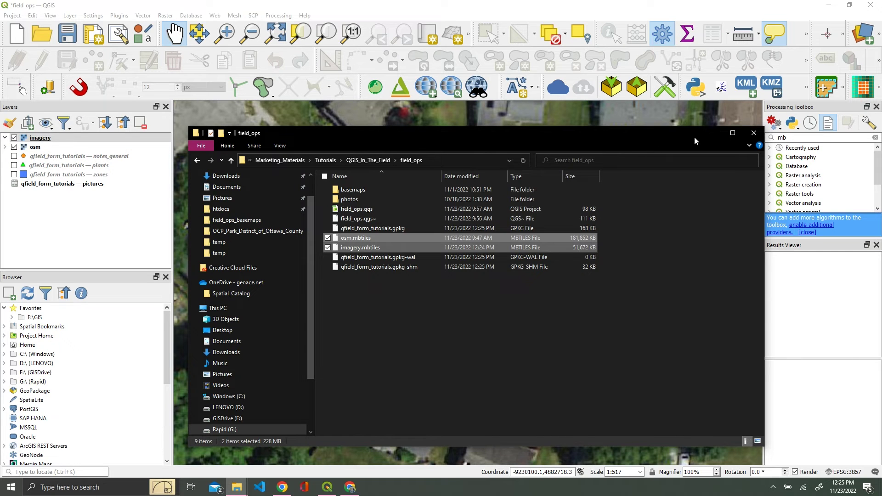
pyautogui.click(711, 133)
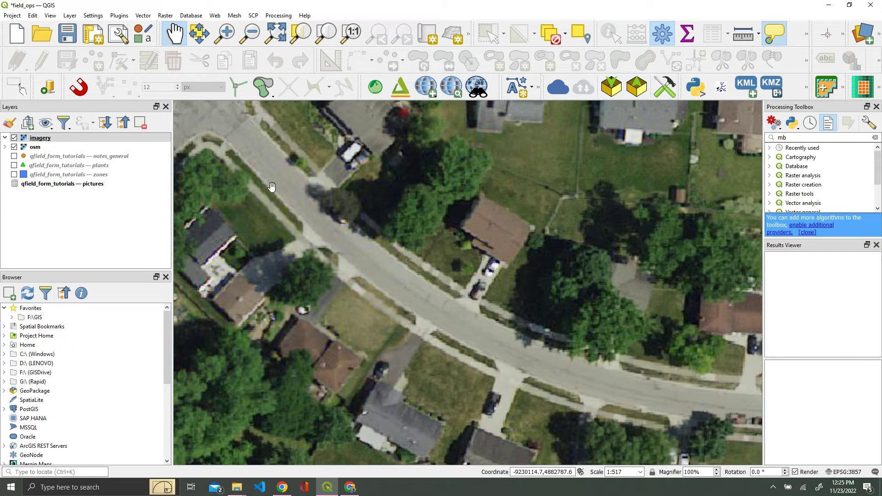
pyautogui.keyDown('shift'); pyautogui.click(54, 147); pyautogui.keyUp('shift')
pyautogui.moveTo(54, 147); pyautogui.dragTo(59, 191)
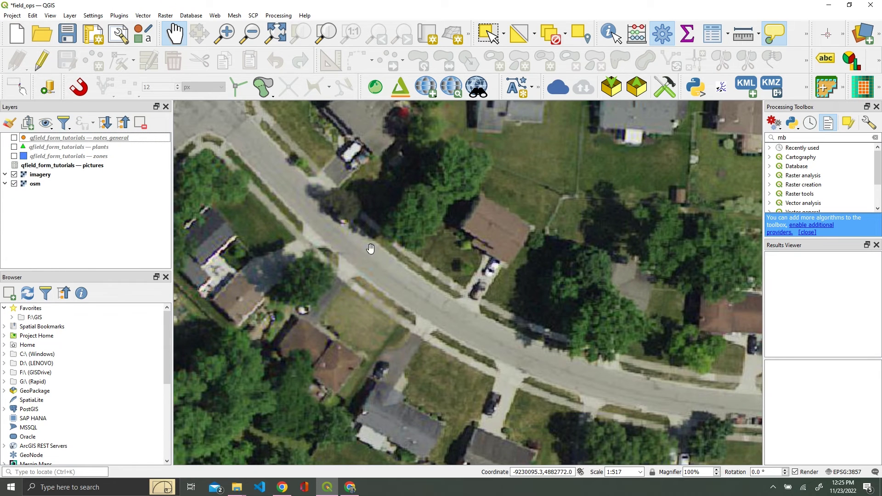
# Step: Turn off the imagery layer so the OSM street map shows, then pan the map north
pyautogui.scroll(-2, 418, 264)
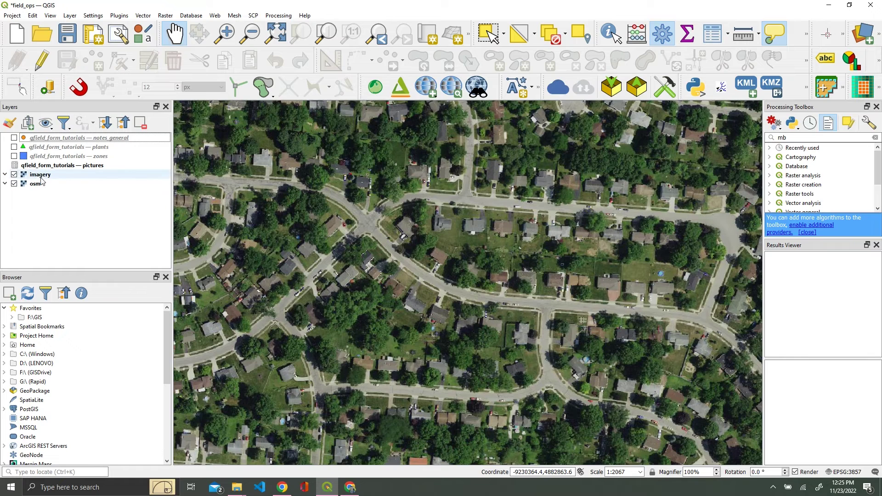
pyautogui.scroll(-1, 363, 249)
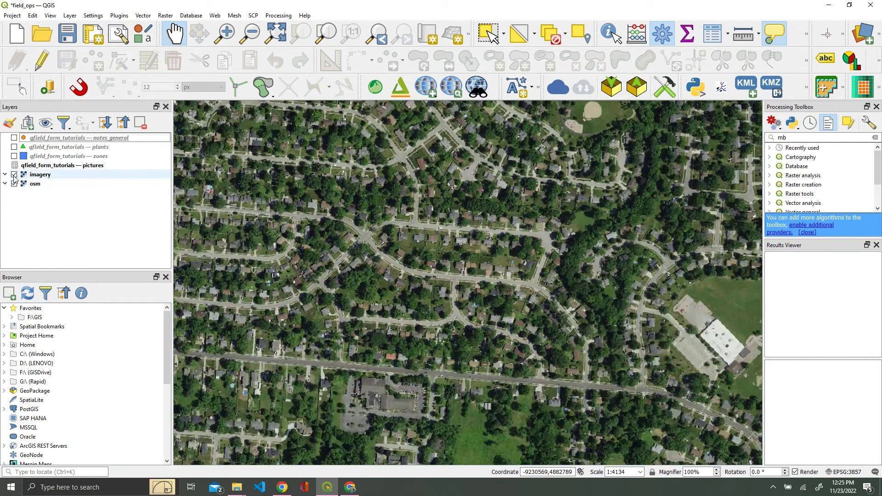
pyautogui.click(14, 175)
pyautogui.scroll(-1, 299, 244)
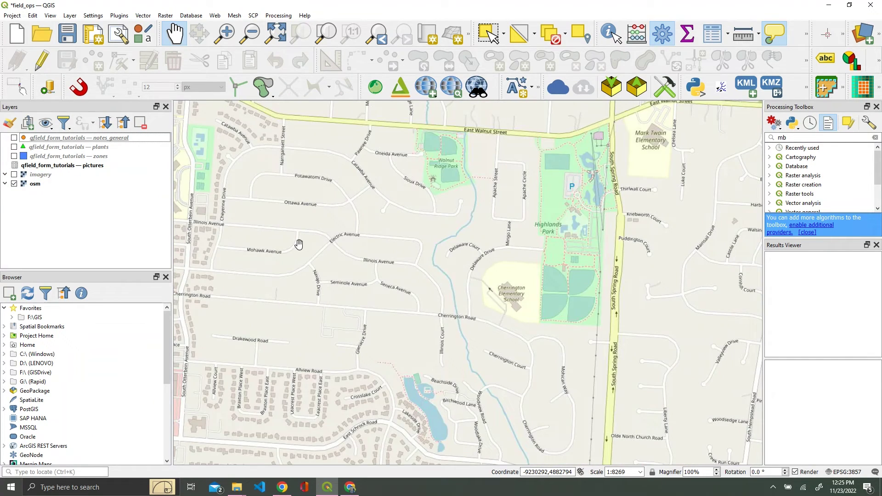
pyautogui.scroll(1, 299, 243)
pyautogui.scroll(-1, 331, 251)
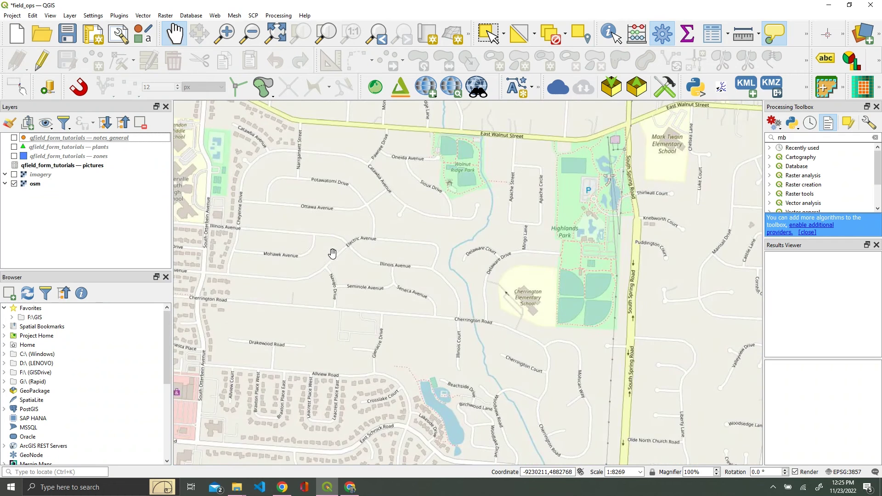
pyautogui.moveTo(425, 184); pyautogui.dragTo(420, 249)
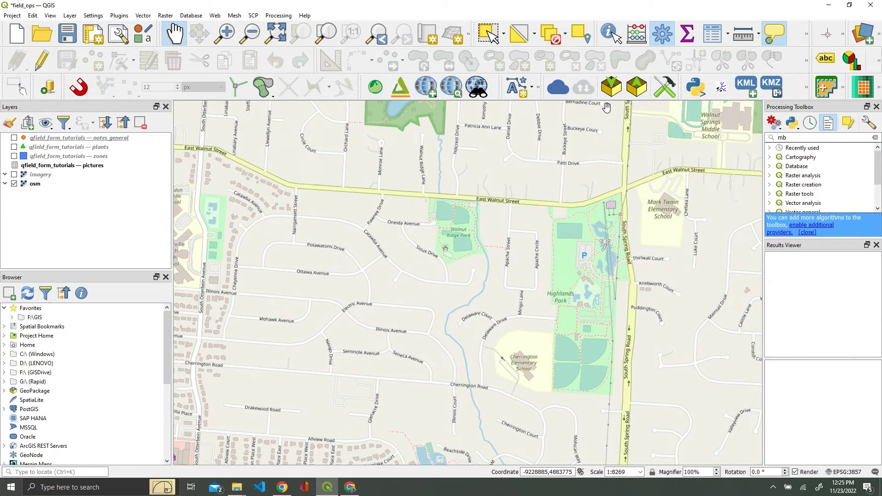
pyautogui.click(664, 87)
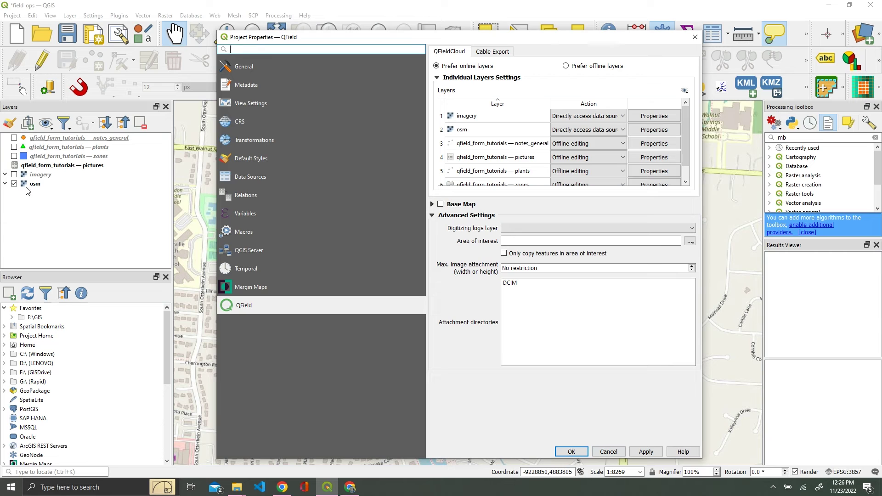
pyautogui.click(609, 451)
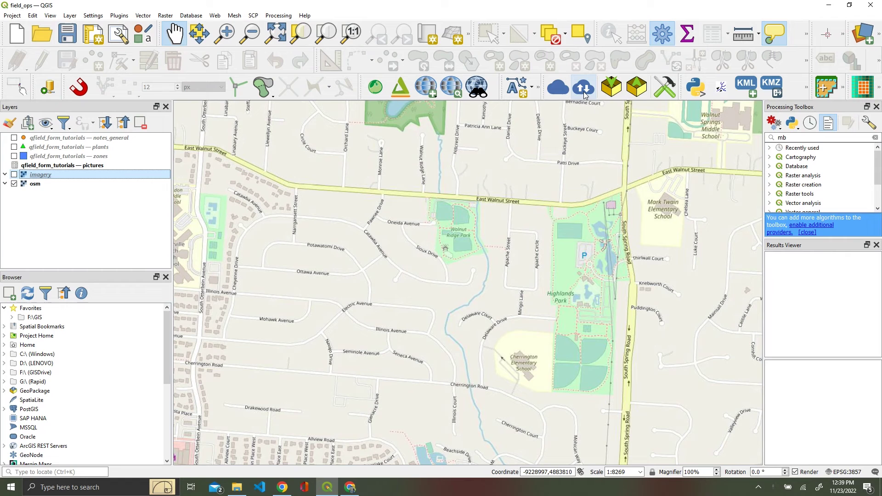
# Step: Sync field_ops to QFieldCloud, setting qfield_form_tutorials.gpkg to upload its local copy
pyautogui.click(584, 94)
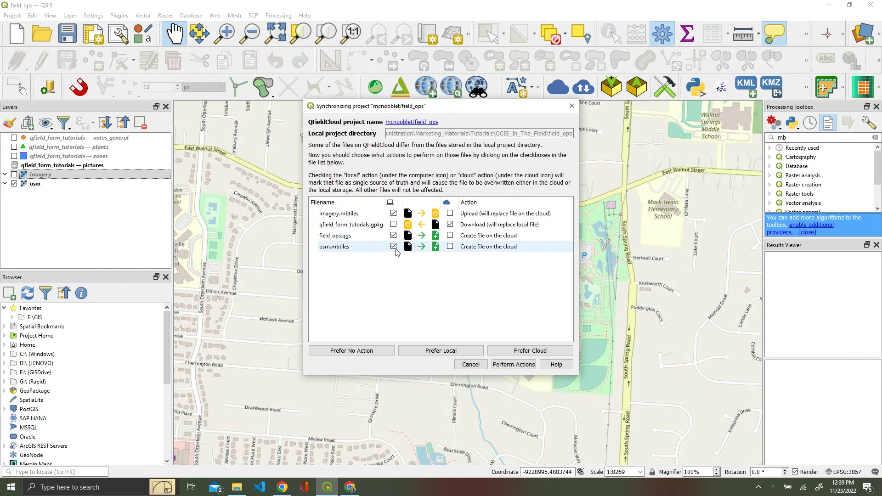
pyautogui.click(335, 249)
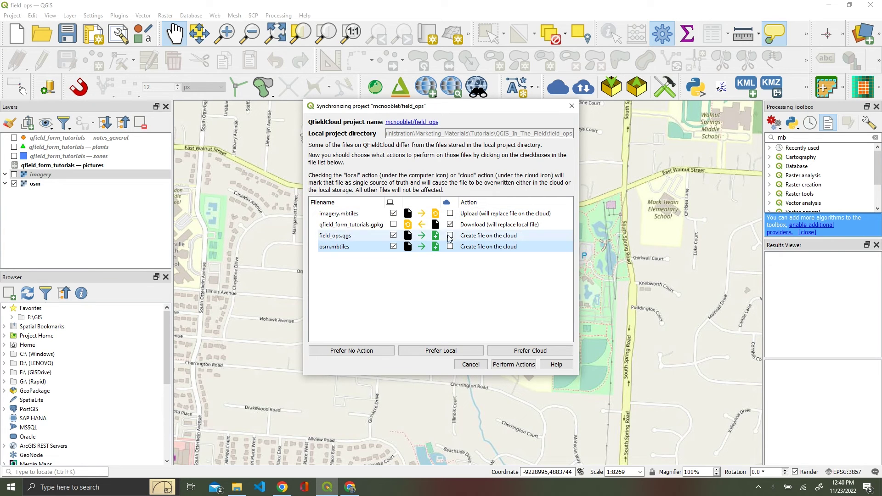
pyautogui.click(476, 224)
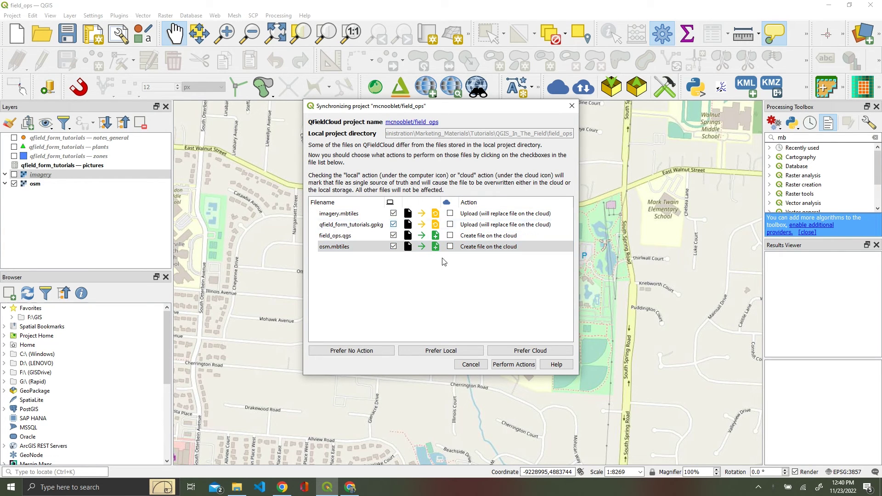
pyautogui.click(509, 366)
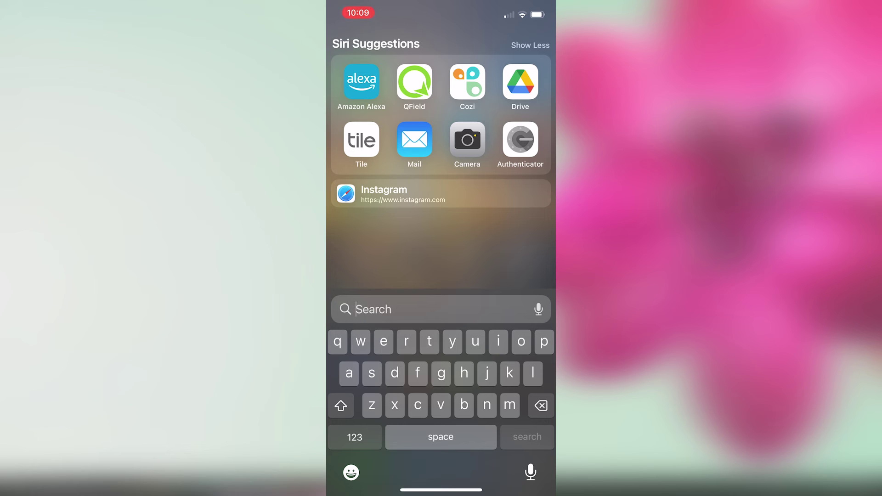
# Step: Launch QField and open the field_ops project from the QFieldCloud projects list
pyautogui.click(415, 82)
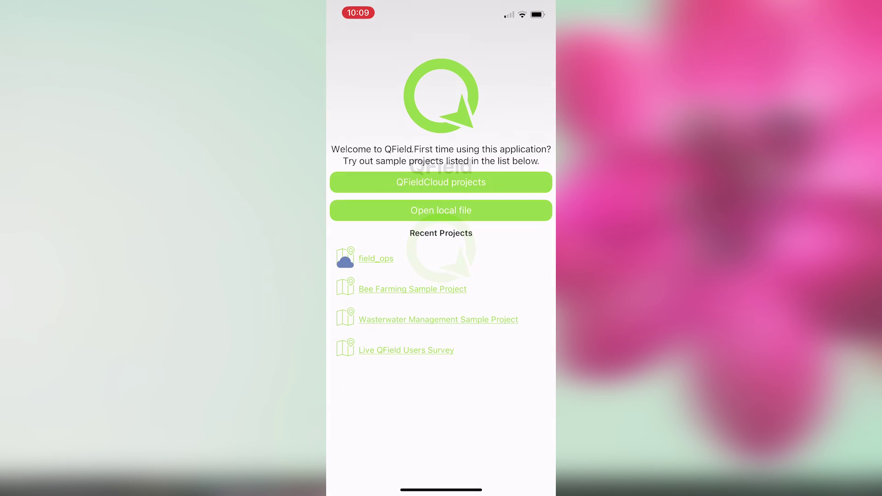
pyautogui.click(441, 182)
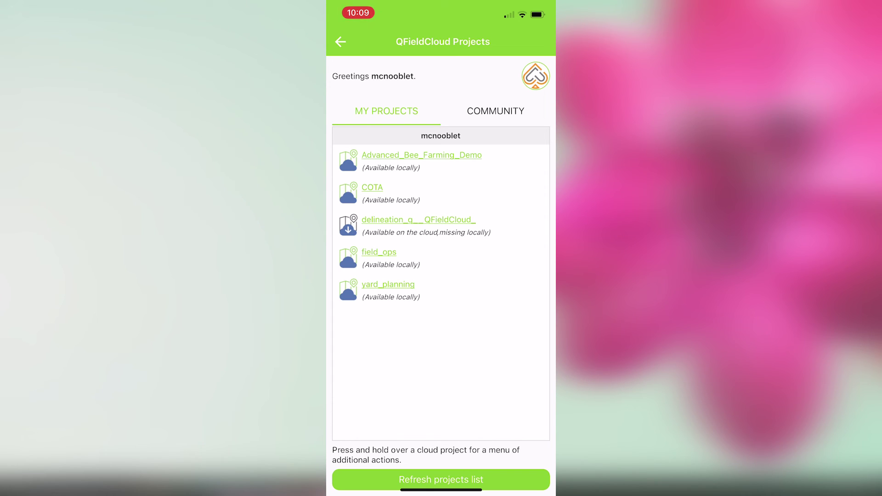
pyautogui.click(379, 252)
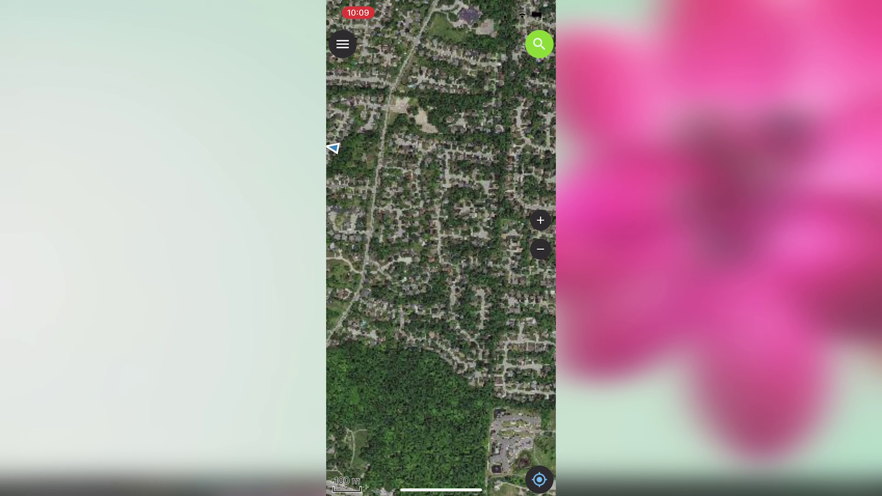
# Step: Switch off Show on map for the imagery layer, then zoom in on streets near Forest Rise Drive
pyautogui.click(342, 45)
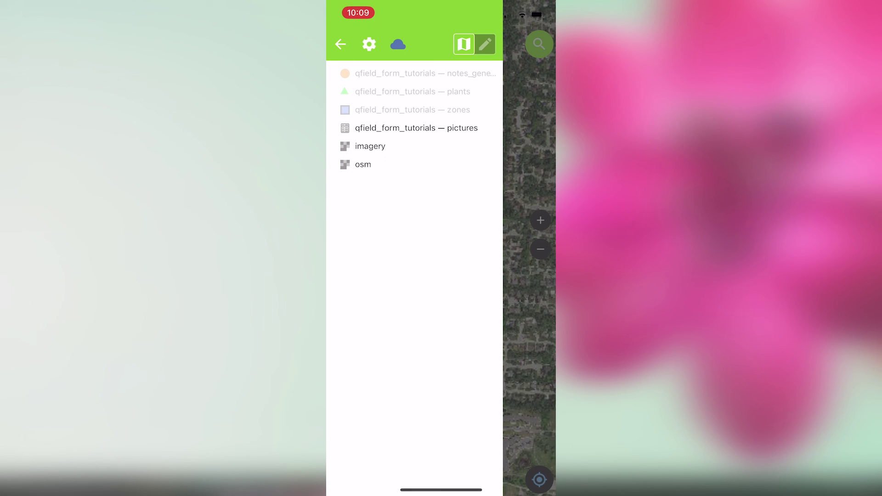
pyautogui.click(369, 146)
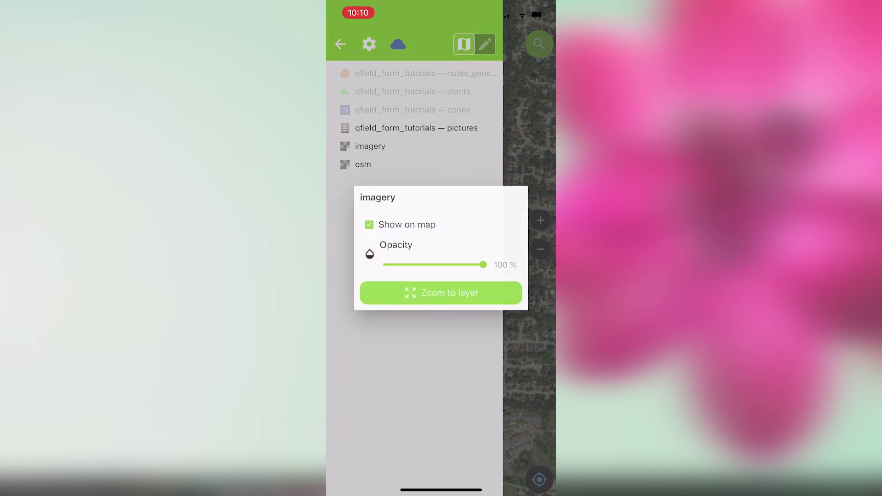
pyautogui.click(368, 224)
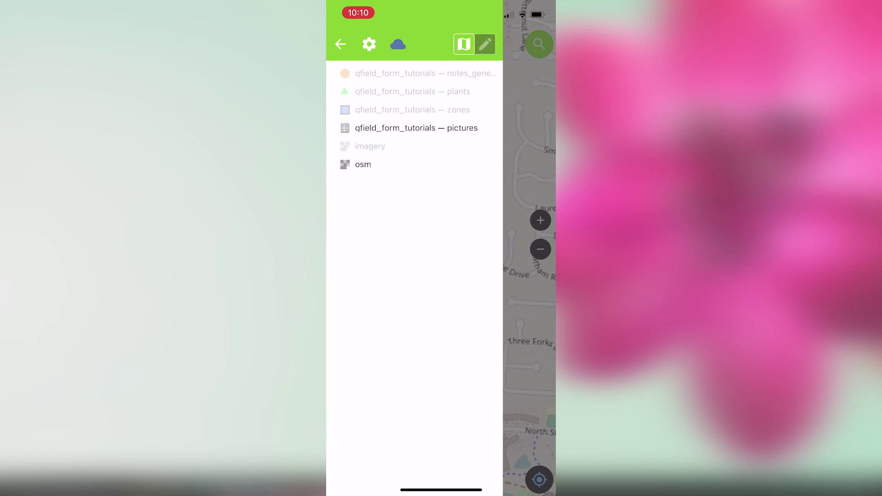
pyautogui.scroll(-5, 441, 248)
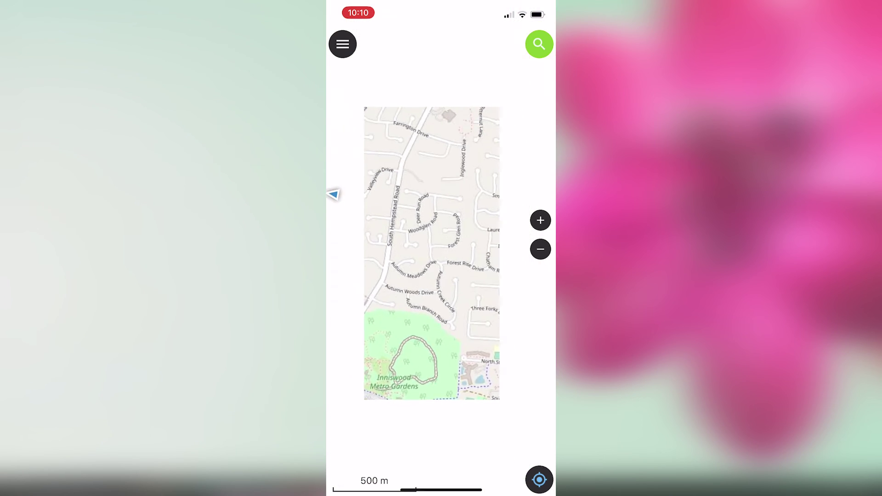
pyautogui.doubleClick(415, 296)
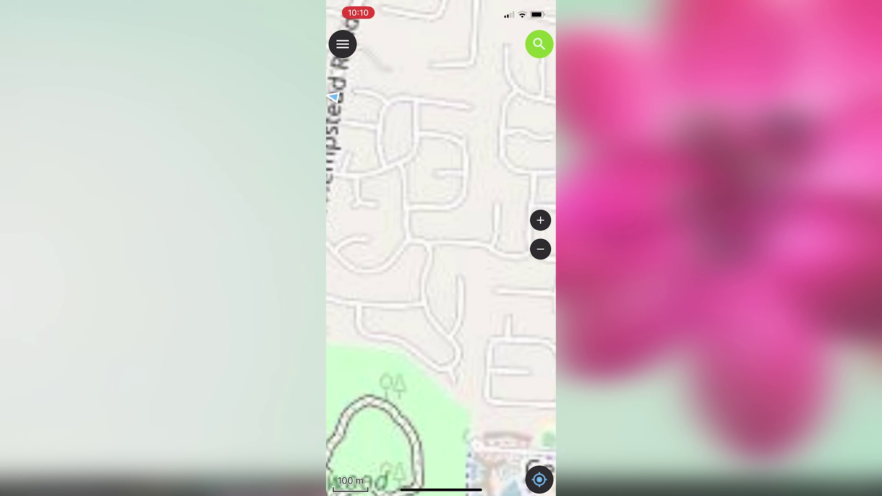